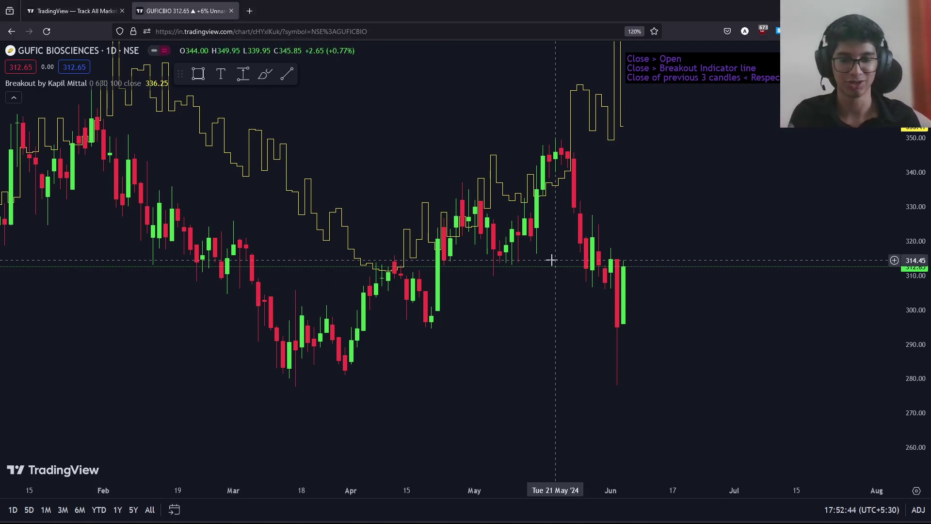
Step: Box the 23 Apr candle out to early June and add purple levels at 323.75 and 299.85
left_click_drag(550, 260, 503, 267)
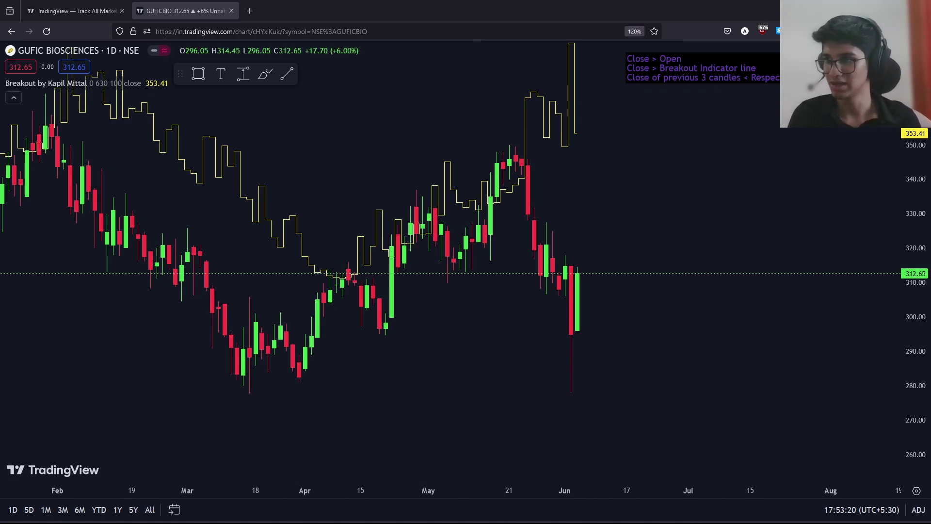
left_click_drag(416, 328, 425, 324)
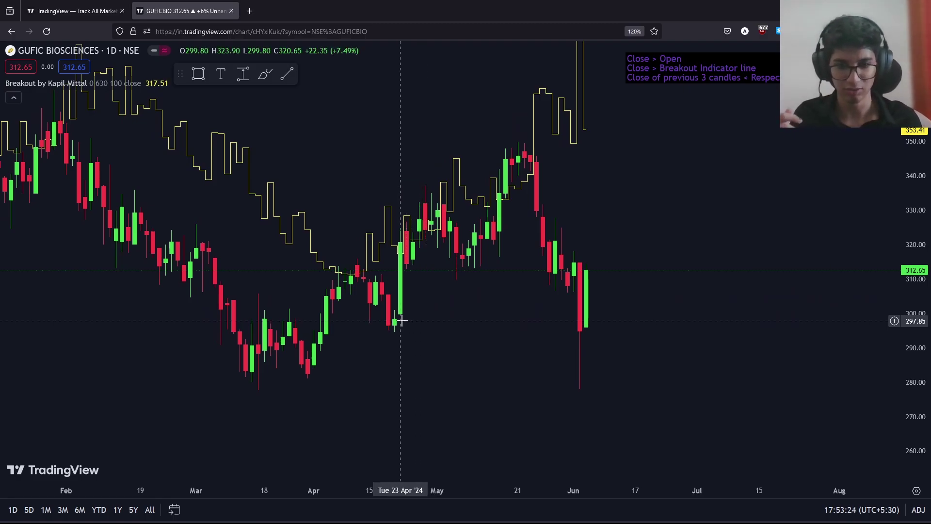
left_click_drag(408, 340, 456, 329)
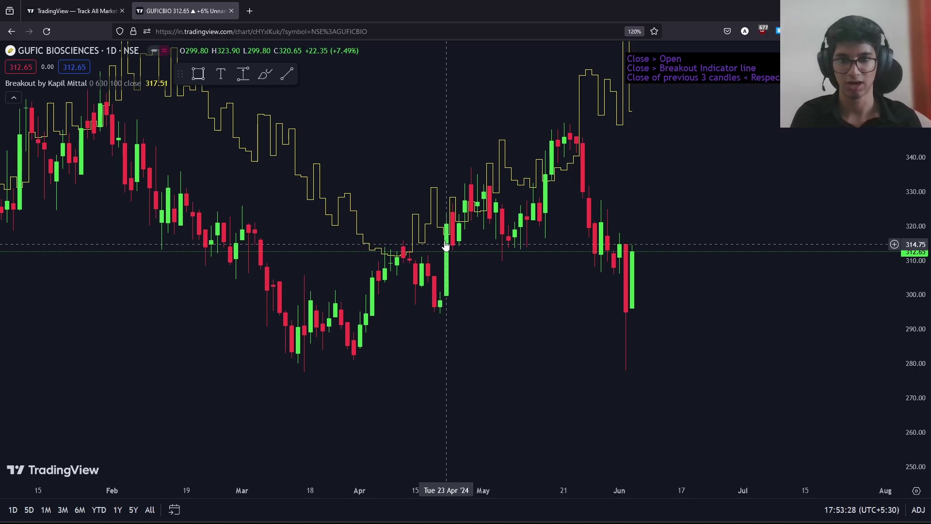
left_click_drag(480, 330, 477, 346)
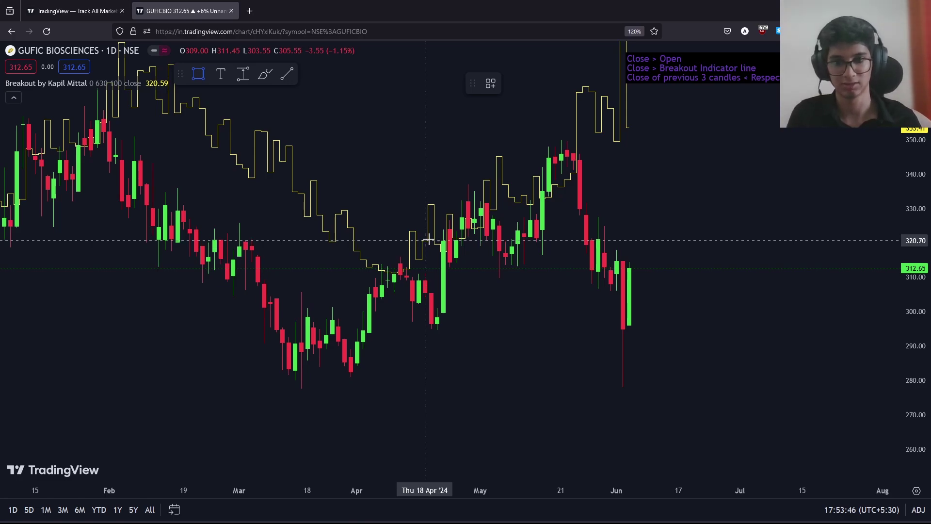
left_click(443, 230)
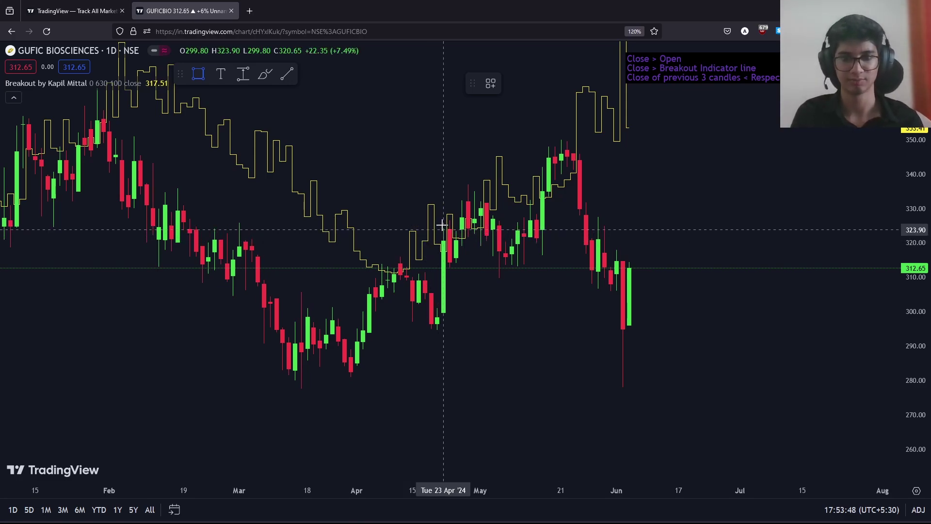
left_click(443, 327)
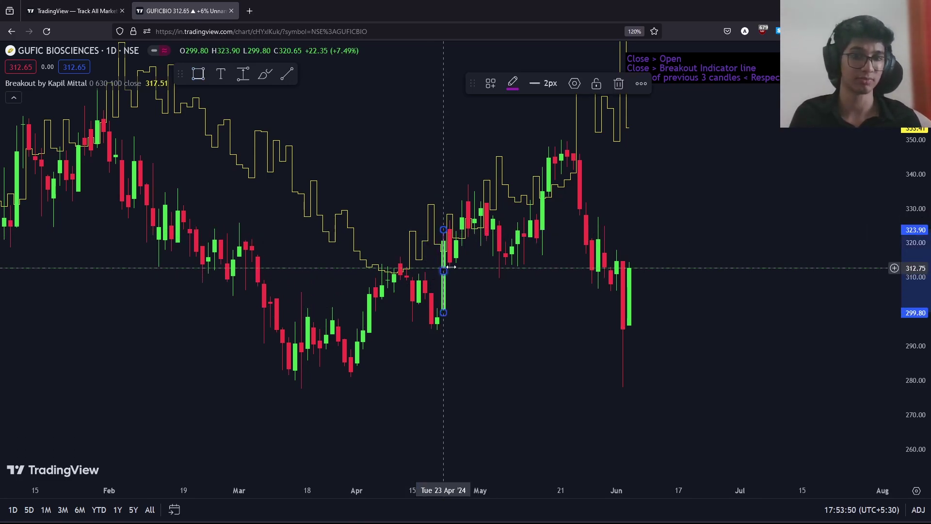
left_click_drag(443, 271, 636, 270)
left_click(601, 350)
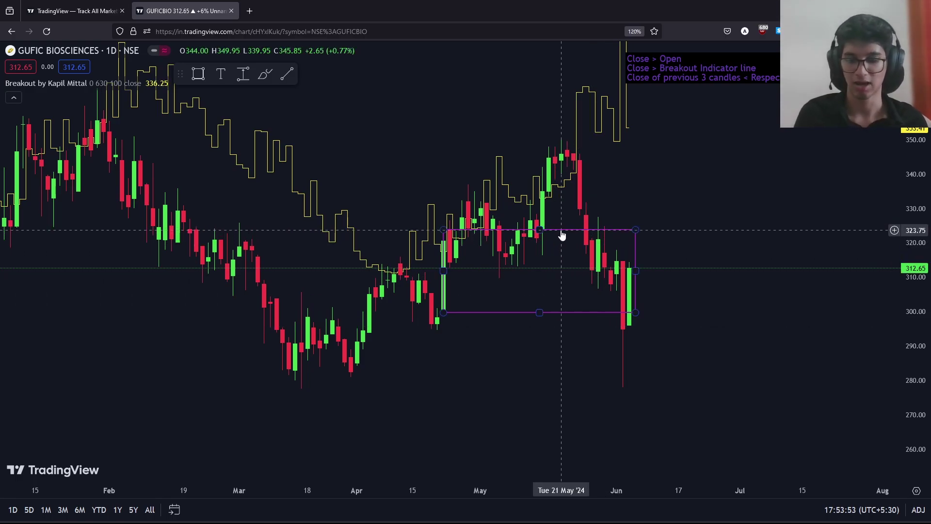
key("alt+h")
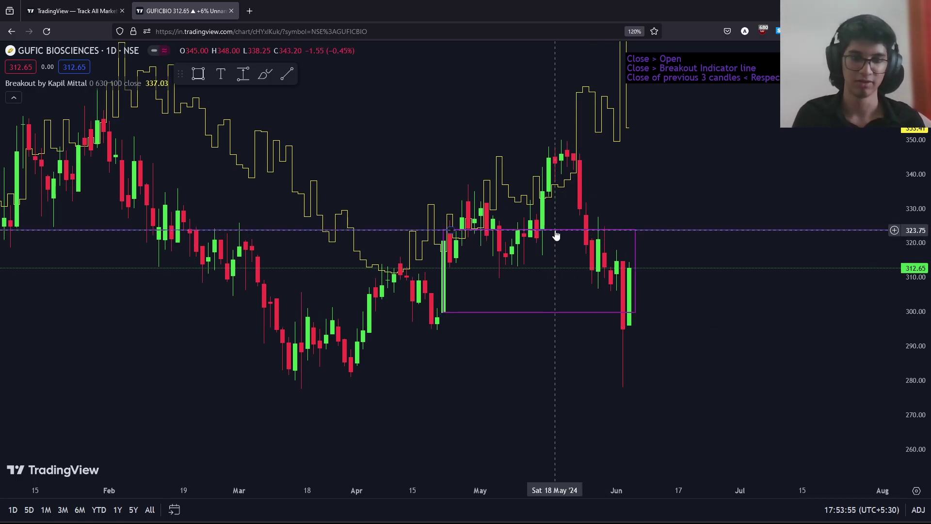
key("alt+h")
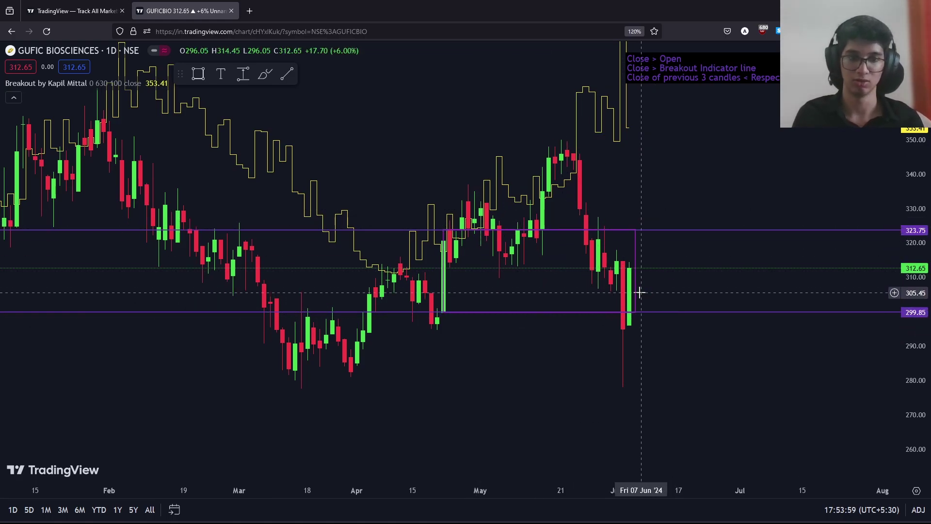
Step: Shift the box up for a 344.90 level, then down for 275.35, and delete the box
left_click_drag(637, 298, 633, 226)
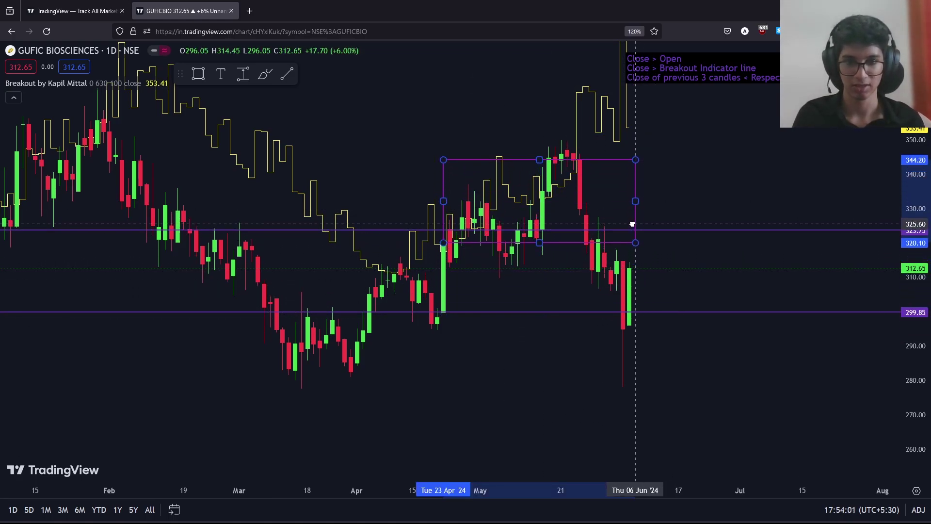
left_click(676, 197)
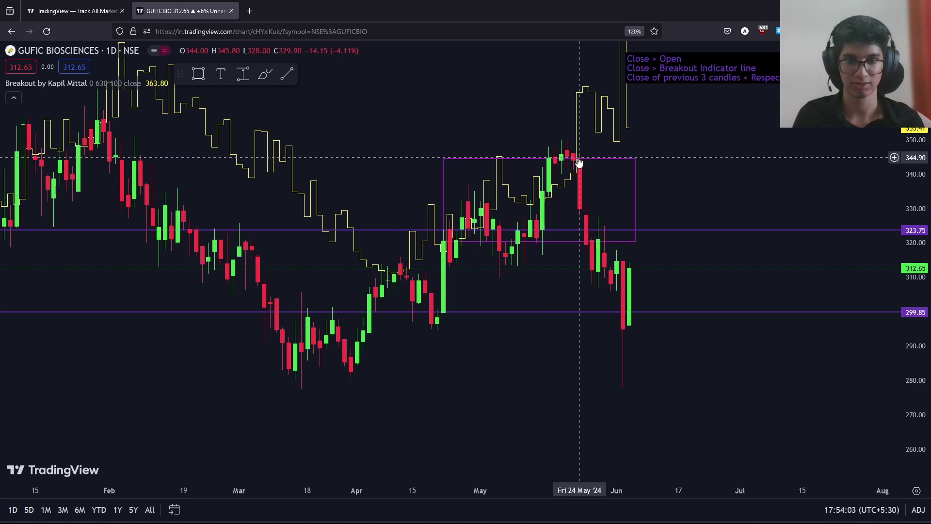
key("alt+h")
left_click_drag(634, 181, 631, 330)
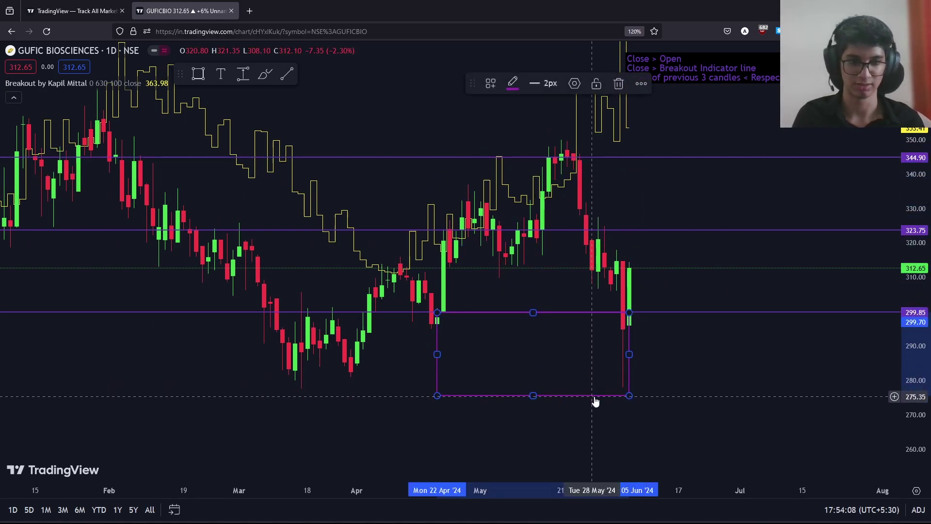
key("alt+h")
key("Delete")
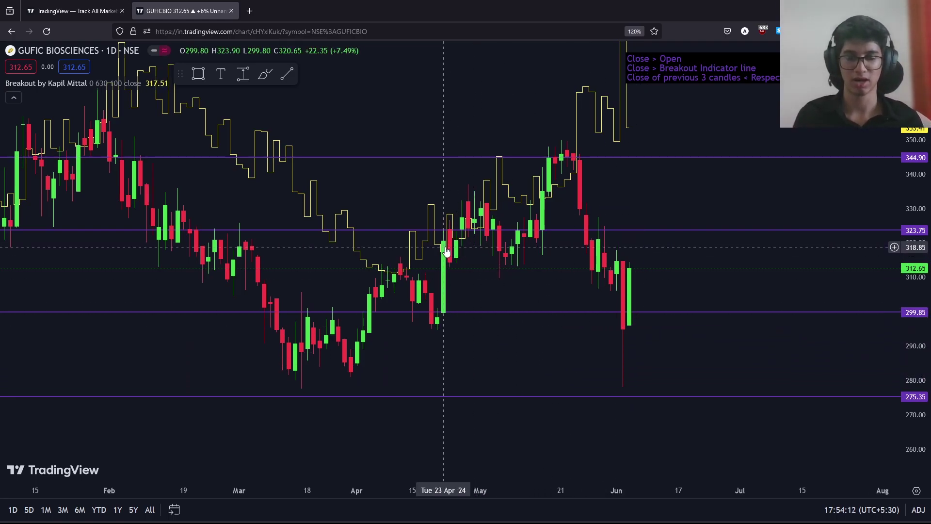
Step: Label the 344.90 level 'High' and the 323.75 level 'Target'
left_click(221, 74)
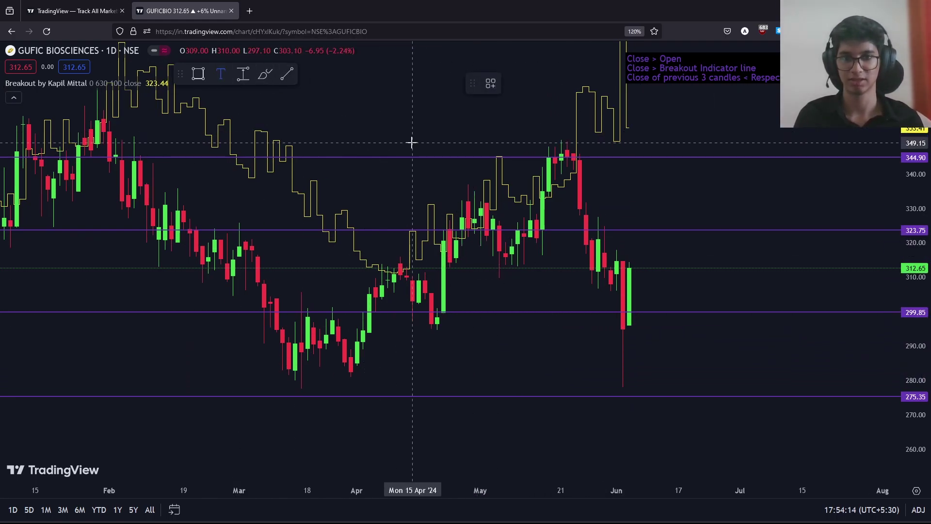
left_click(432, 145)
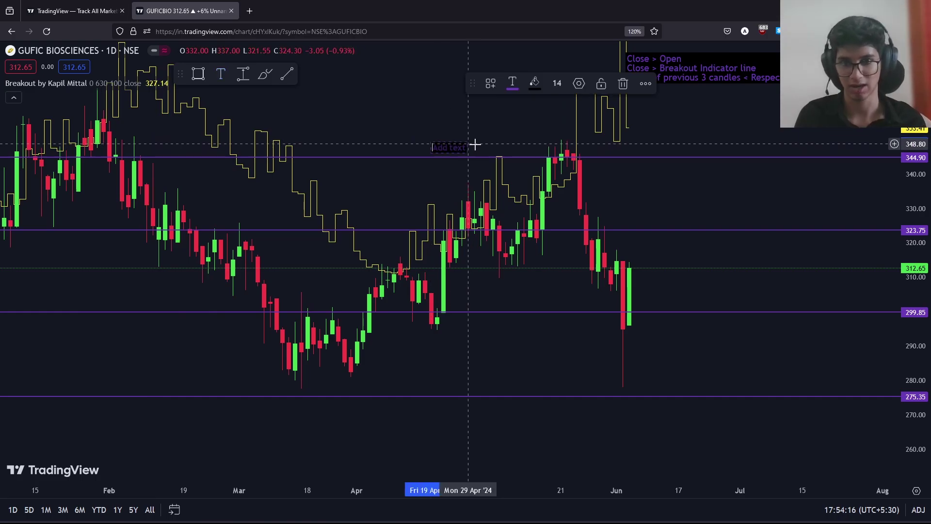
type("High")
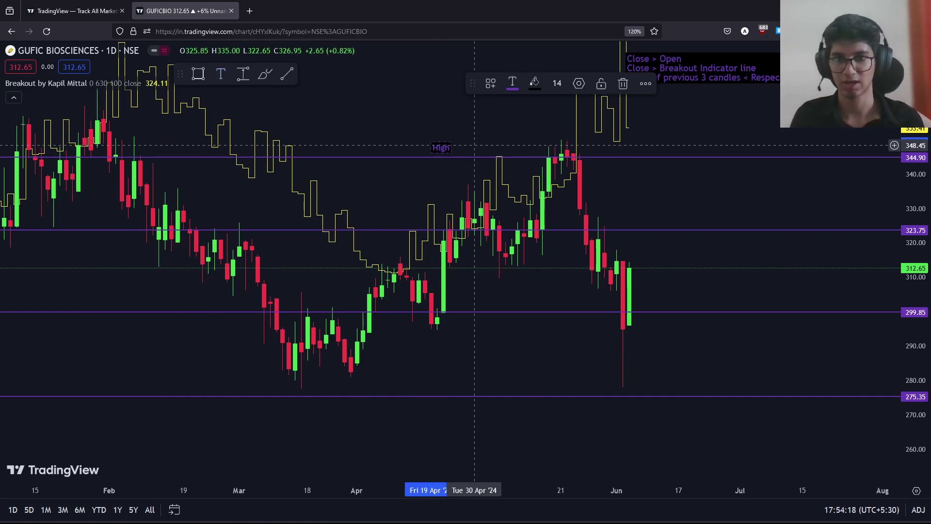
left_click(366, 135)
left_click(222, 74)
left_click(401, 218)
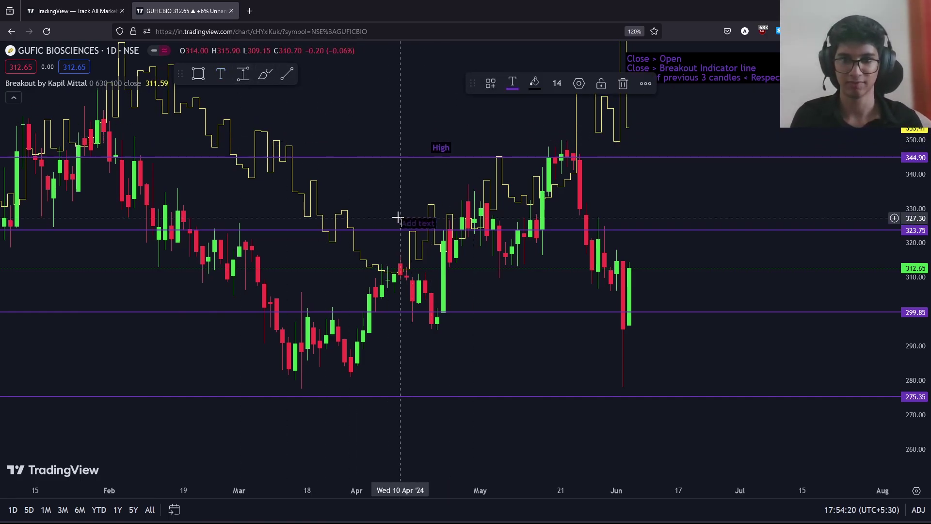
type("Target")
key("Escape")
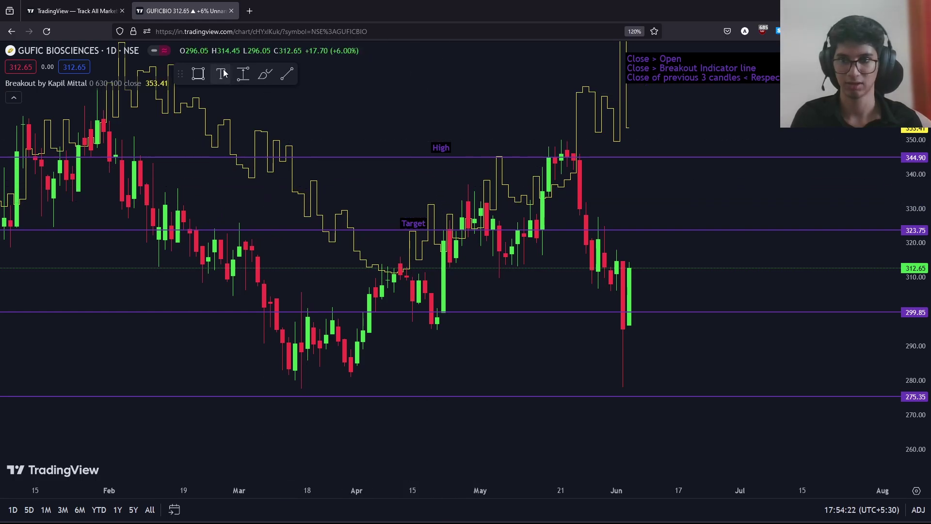
Step: Label the 299.85 level 'Trigger' and the 275.35 level 'SL'
left_click(221, 73)
left_click(457, 290)
type("T")
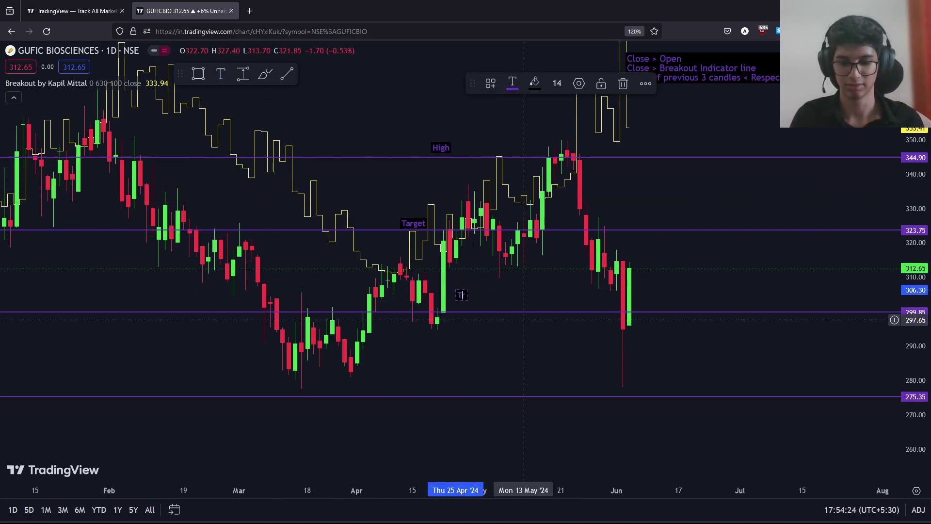
type("rigger")
key("Escape")
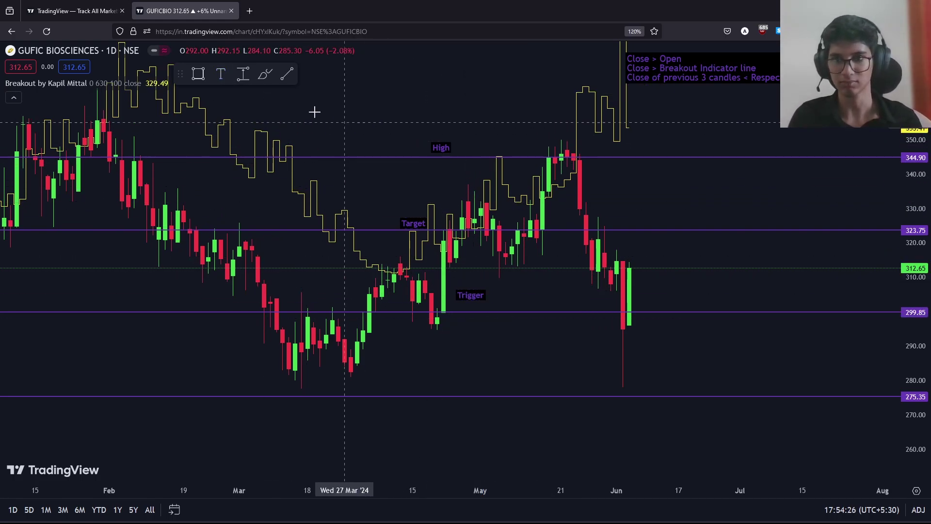
left_click(221, 74)
left_click(383, 378)
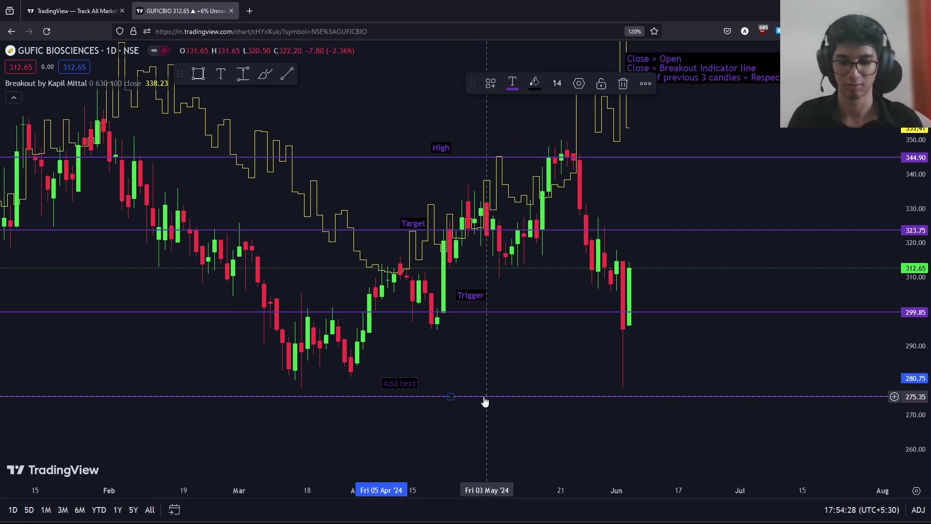
type("SL")
key("Escape")
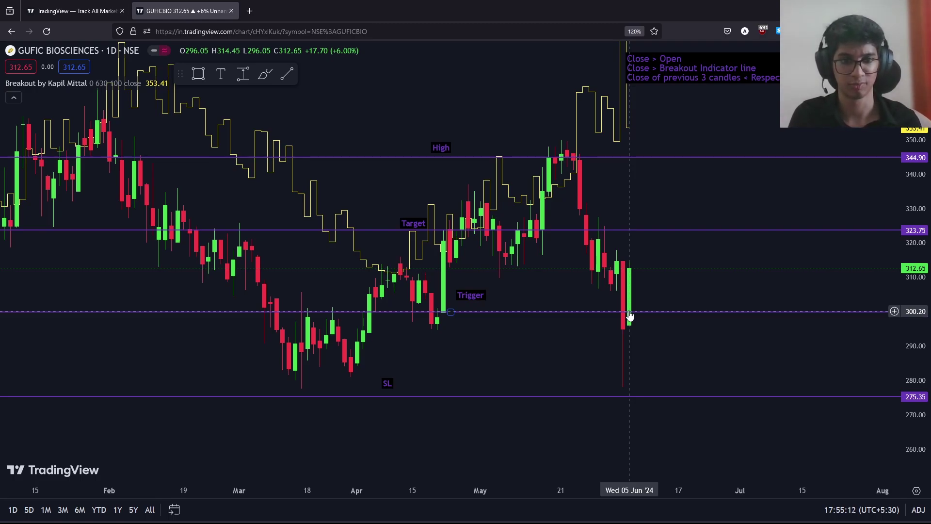
Step: Measure the price range from 300.20 to about 324.10 (23.85, 7.95%), then delete the measurement
left_click(243, 75)
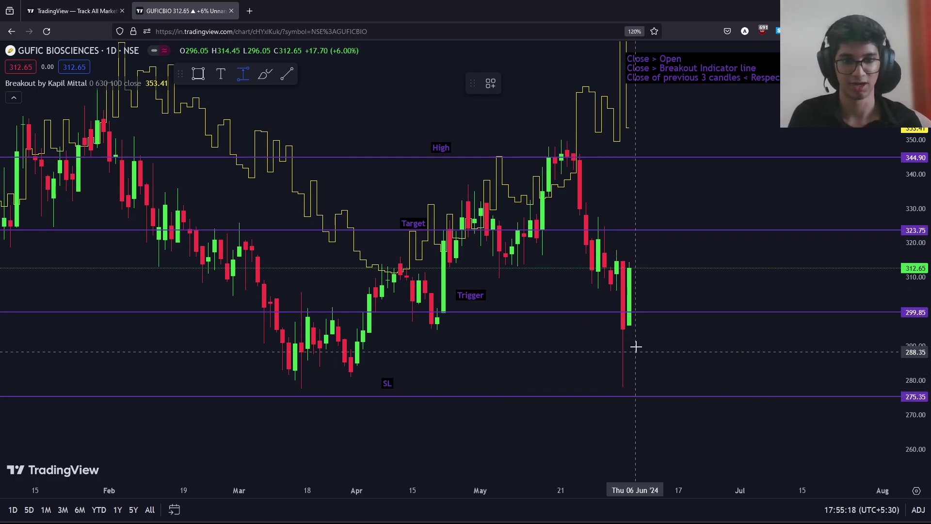
left_click(641, 311)
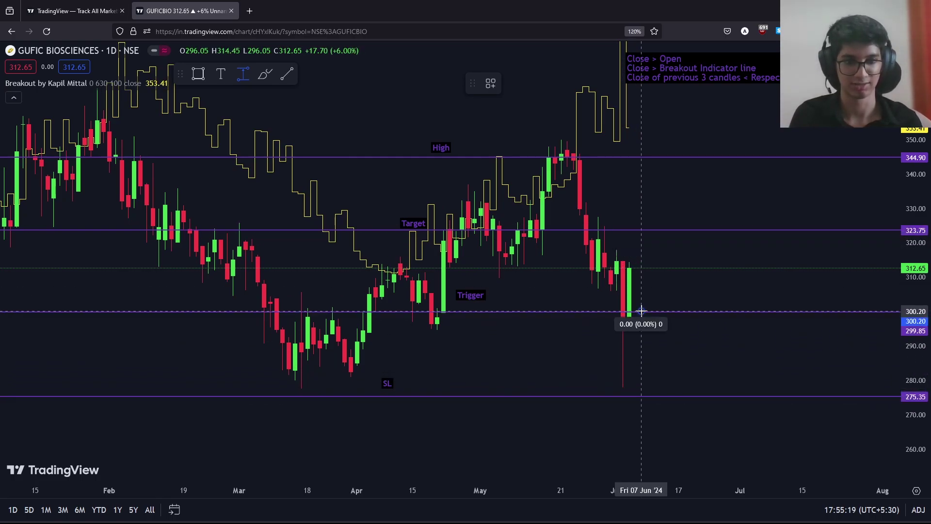
left_click(662, 229)
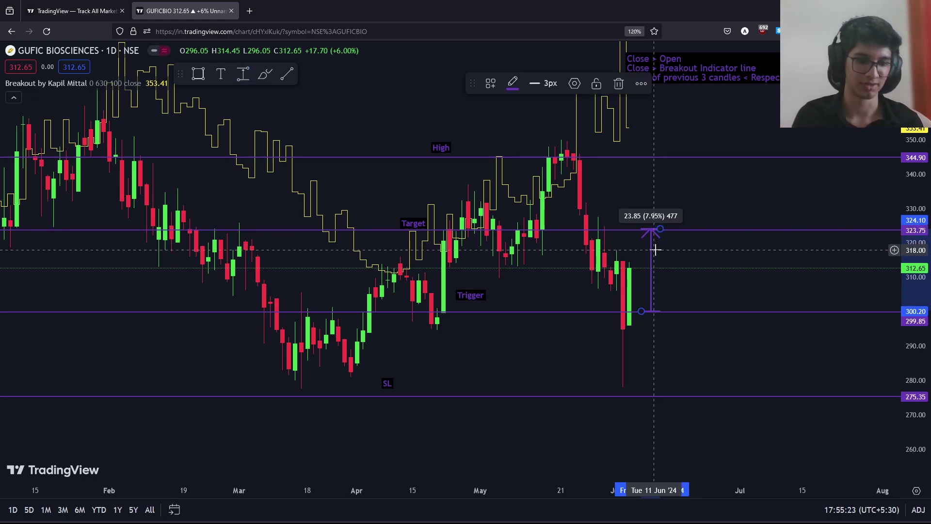
key("Delete")
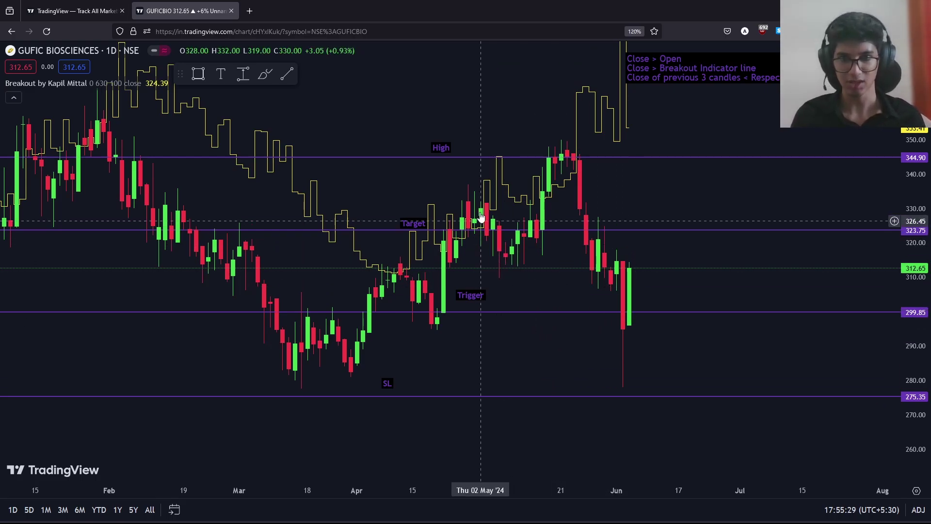
Step: Delete the 344.90, 323.75, 299.85 and 275.35 purple levels
left_click(412, 158)
key("Delete")
left_click(434, 234)
key("Delete")
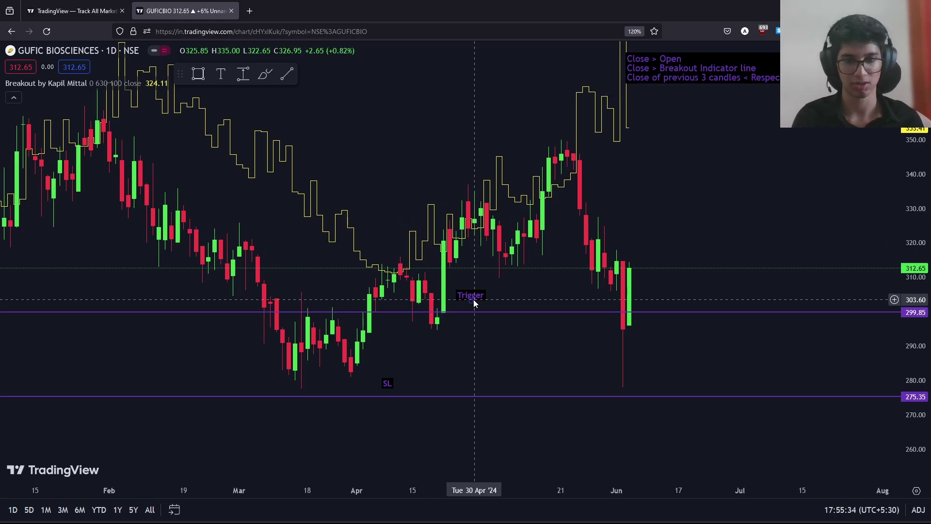
left_click(470, 312)
key("Delete")
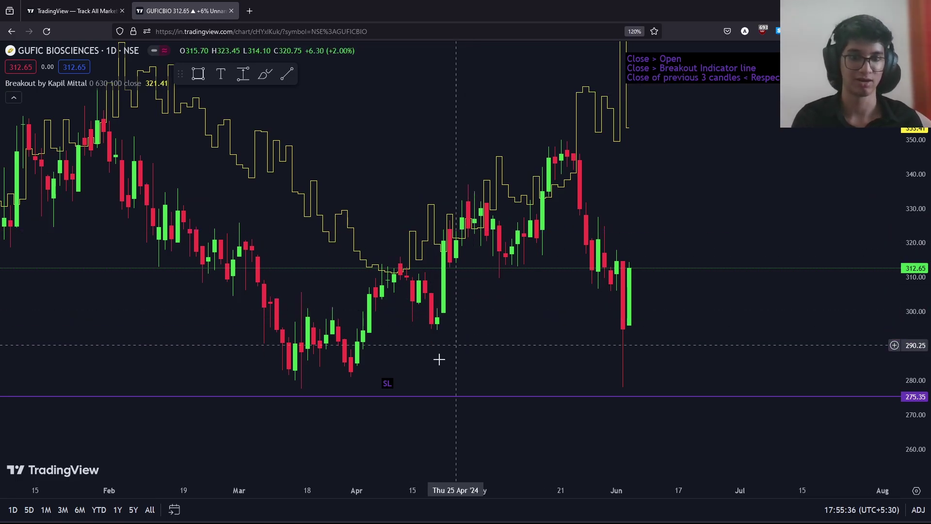
left_click(407, 396)
key("Delete")
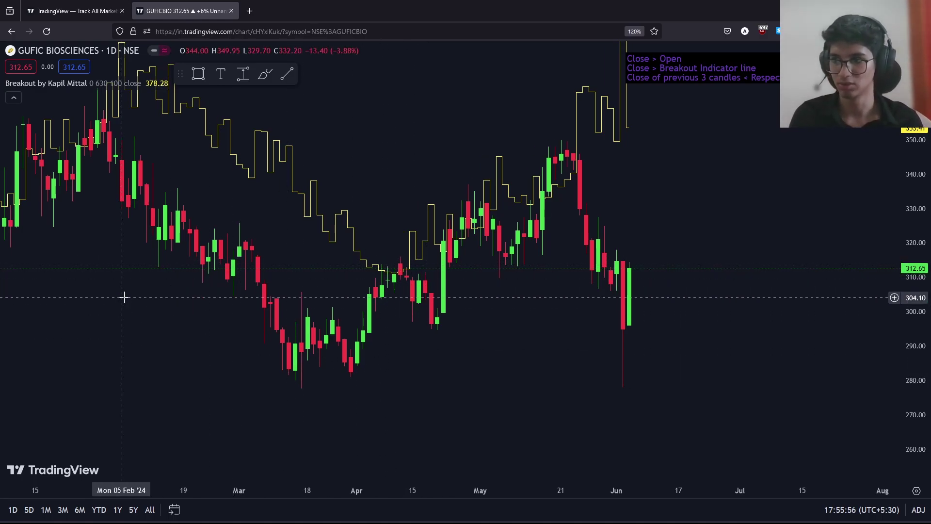
left_click_drag(123, 297, 431, 299)
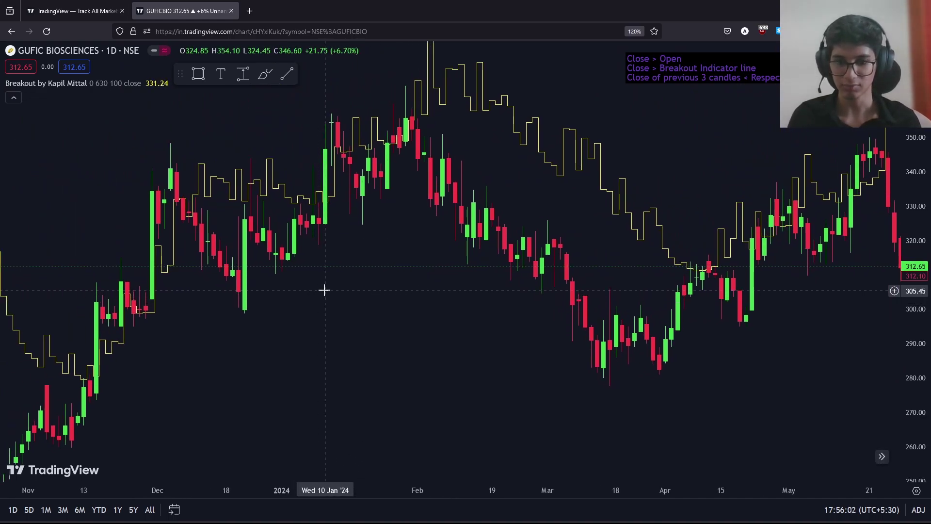
left_click_drag(324, 290, 343, 362)
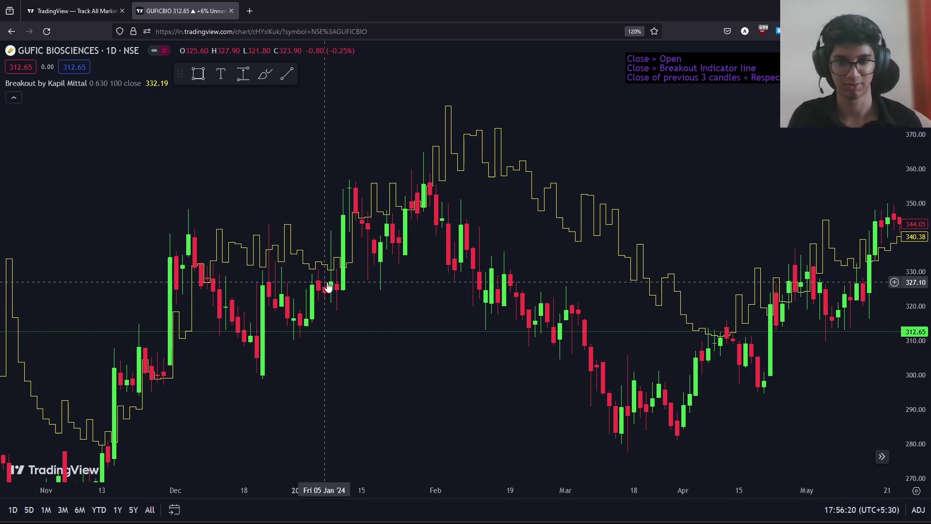
Step: Box the January range from the 10 Jan high to the early-March low, with levels at 353.85 and 324.60
left_click(199, 74)
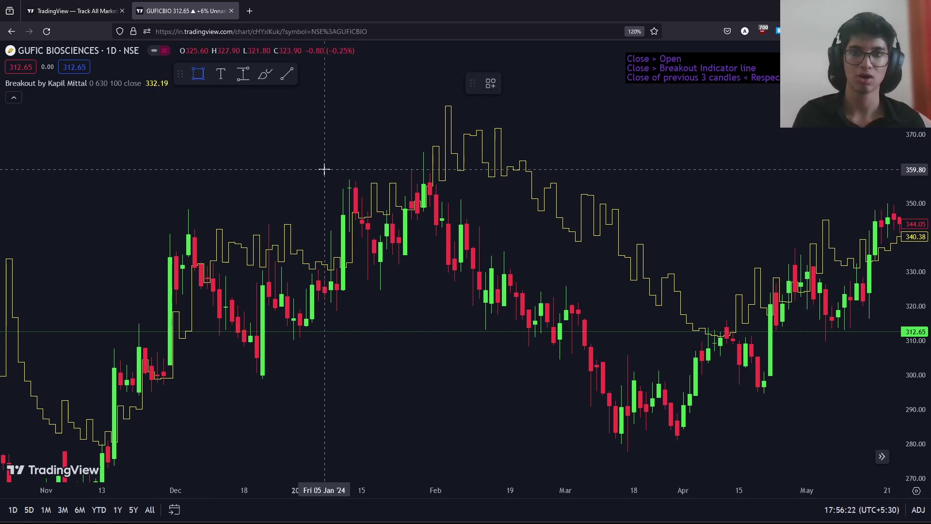
left_click(343, 179)
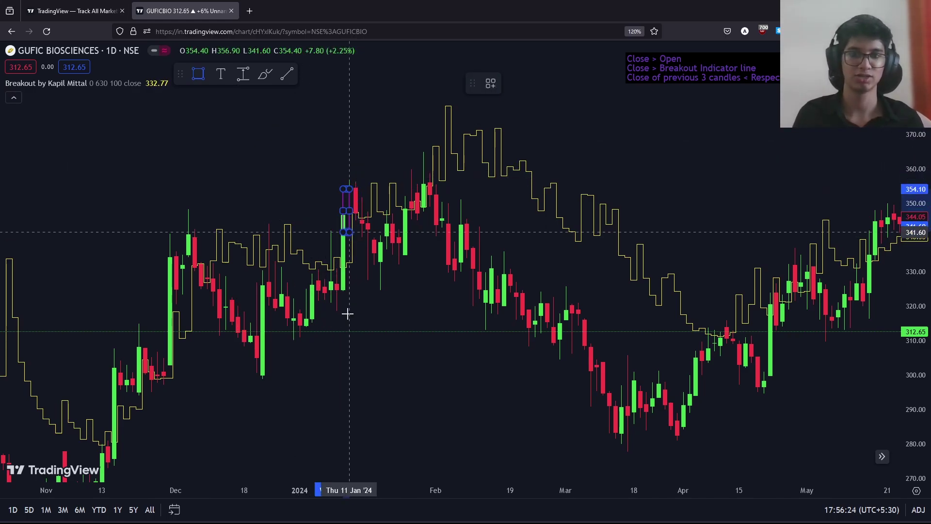
left_click(584, 291)
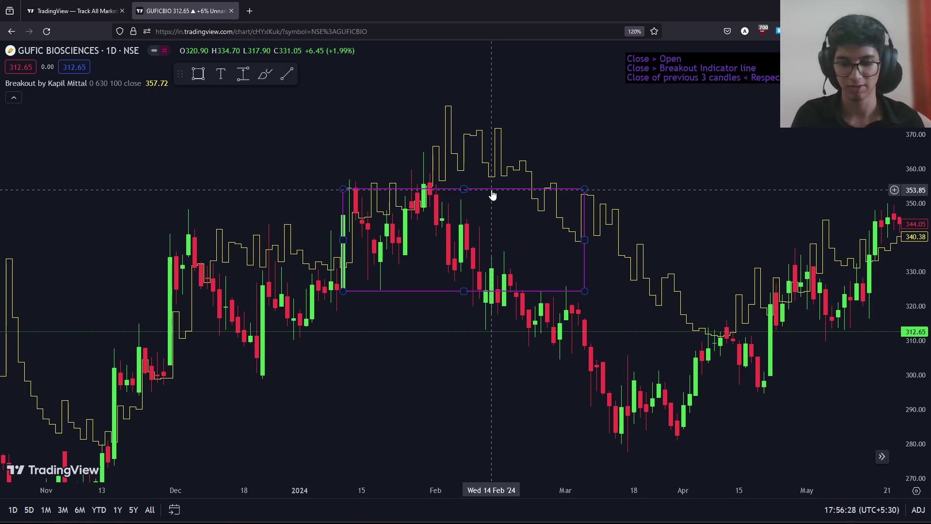
key("alt+h")
key("alt+h")
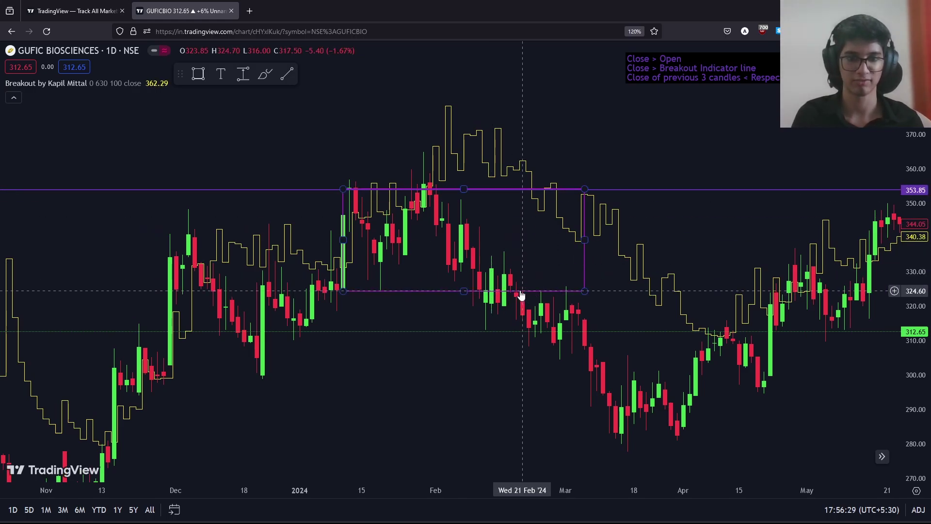
left_click(585, 275)
Step: Shift the box up for a level near the February high, down for 294.95, then delete it
left_click_drag(585, 275, 572, 201)
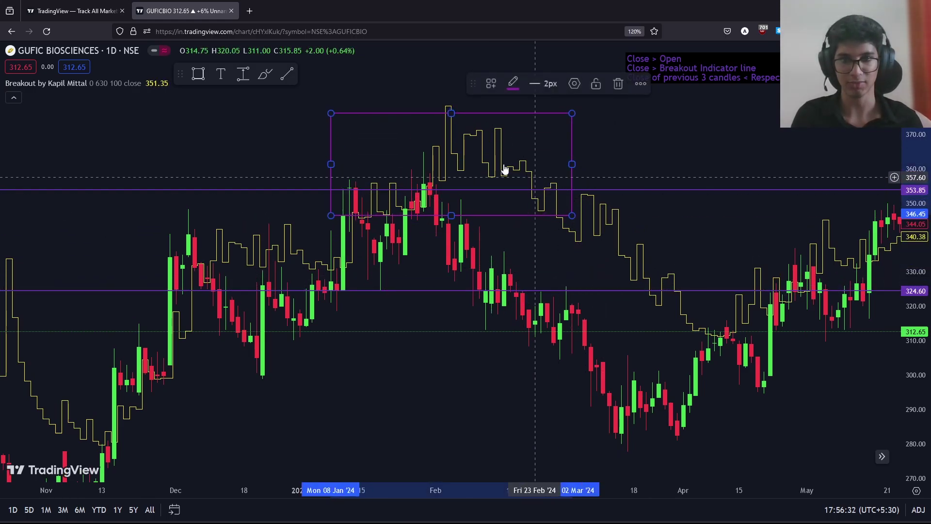
left_click(496, 110)
key("alt+h")
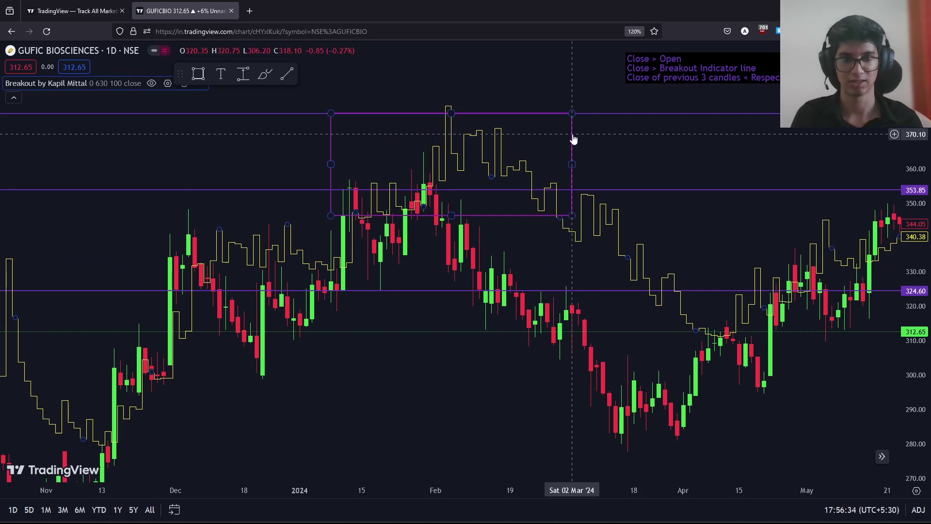
left_click_drag(572, 139, 578, 314)
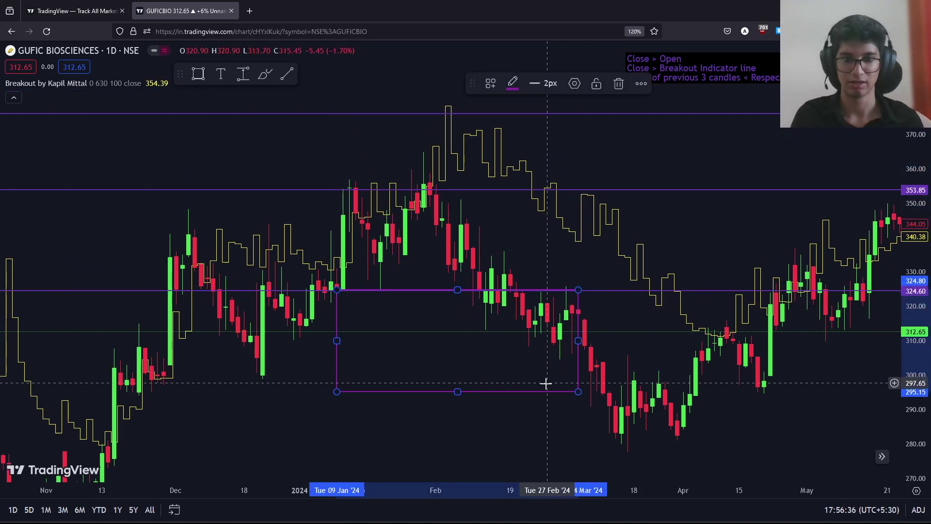
key("alt+h")
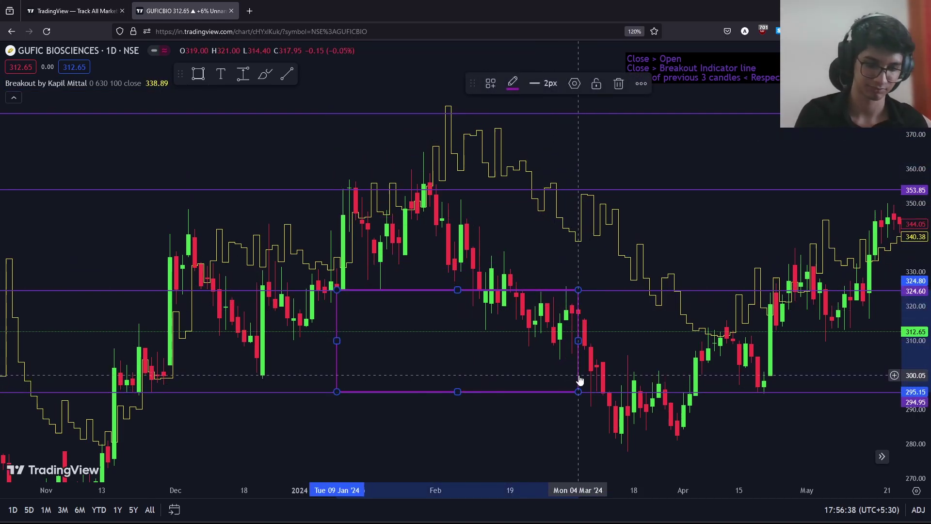
key("Delete")
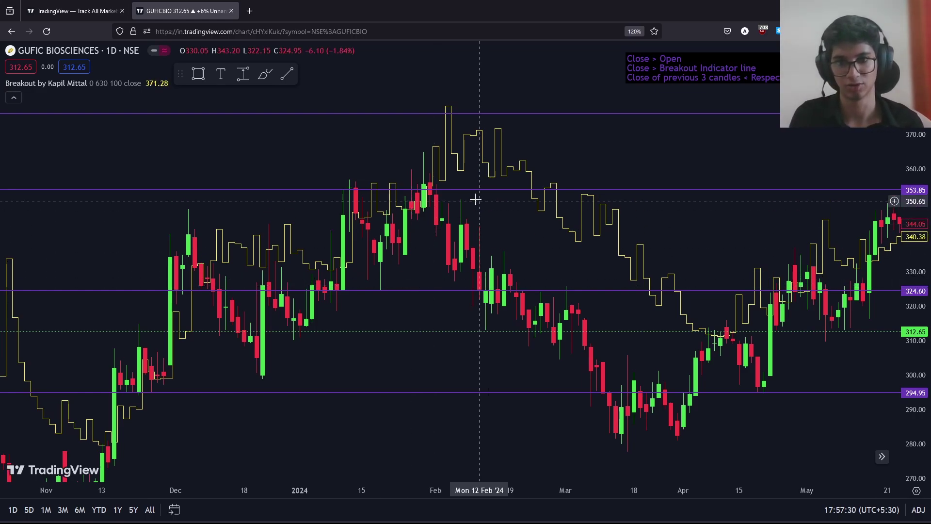
Step: Delete the three remaining purple horizontal levels
left_click(326, 116)
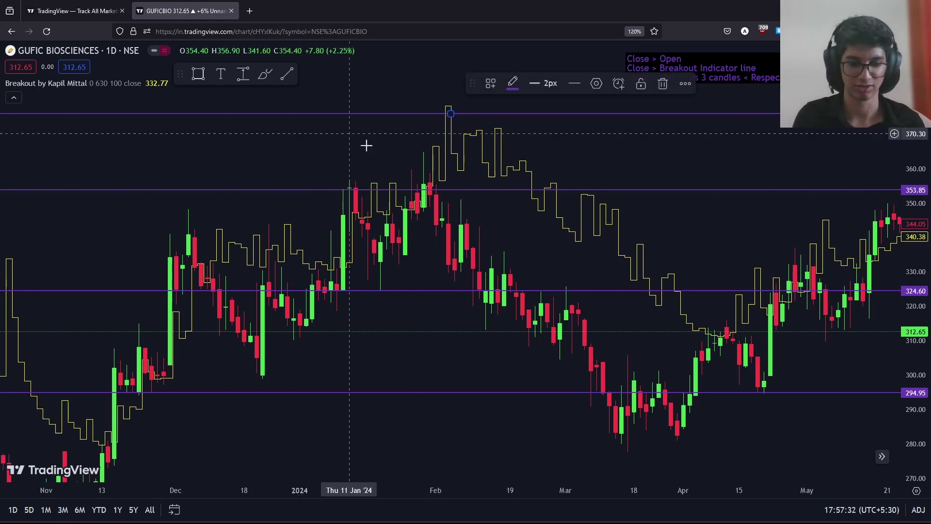
key("Delete")
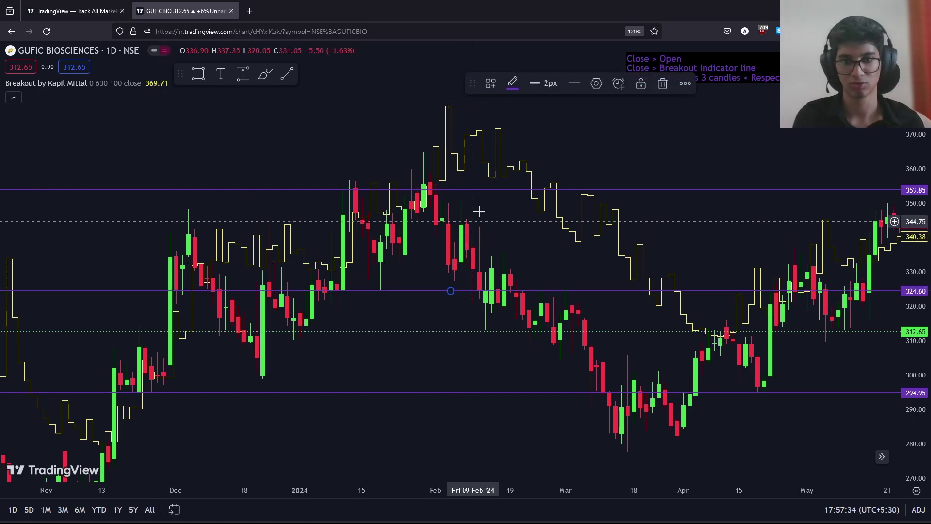
left_click(482, 189)
key("Delete")
left_click(453, 394)
key("Delete")
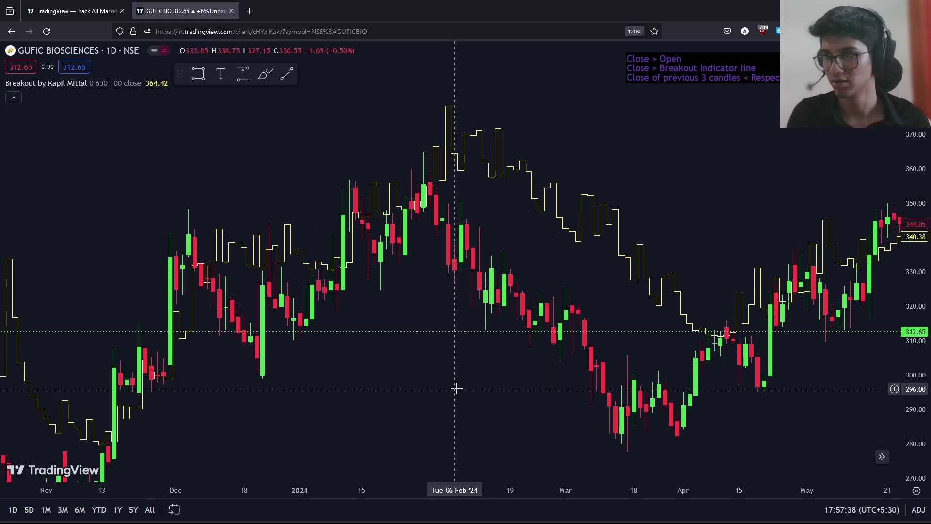
Step: Pan the chart back to show June through November 2023
left_click_drag(456, 388, 686, 332)
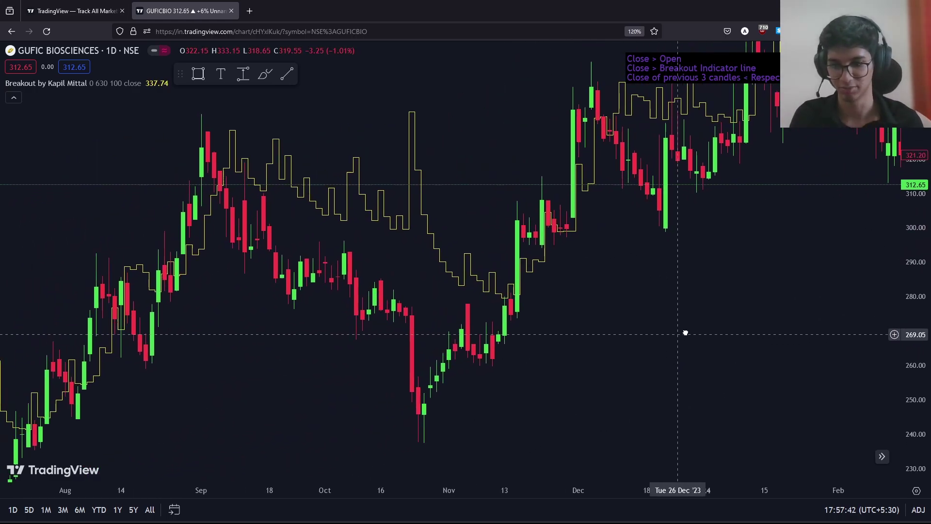
left_click_drag(377, 453, 478, 395)
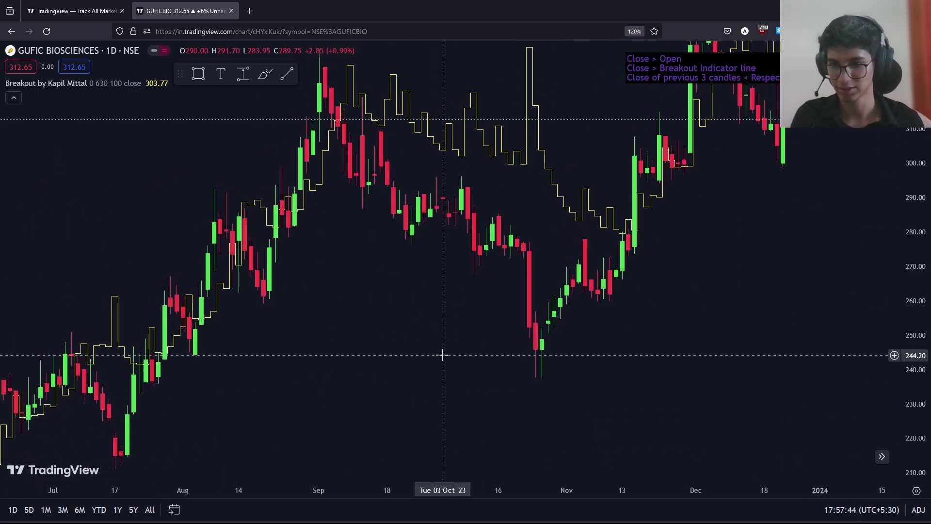
left_click_drag(442, 355, 462, 318)
left_click_drag(377, 370, 436, 351)
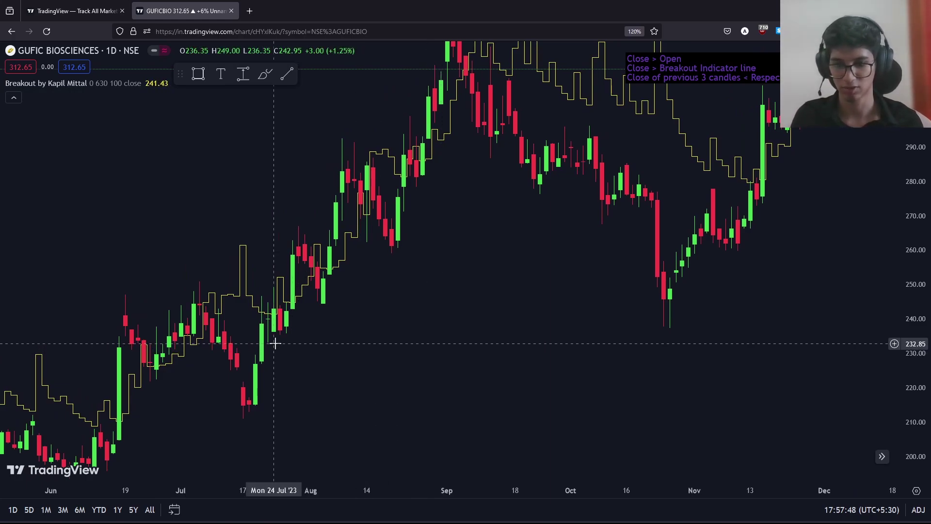
left_click_drag(280, 342, 298, 338)
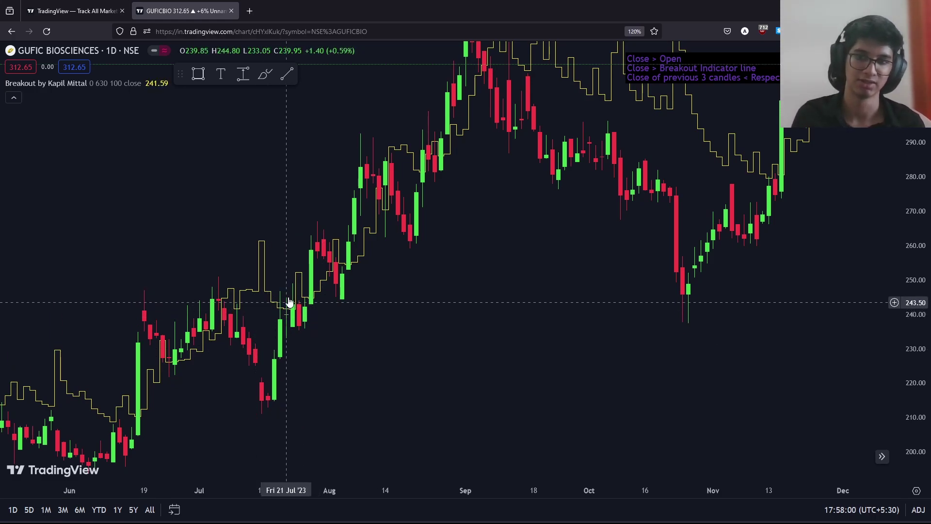
Step: Box the 24 Jul 2023 candle from its high to its low, widened to mid-August
left_click(200, 82)
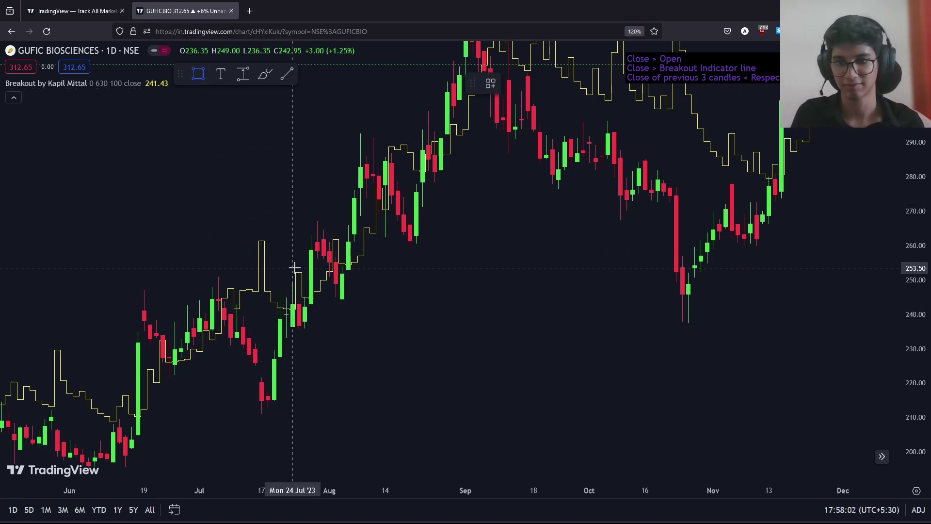
left_click(293, 284)
left_click(292, 326)
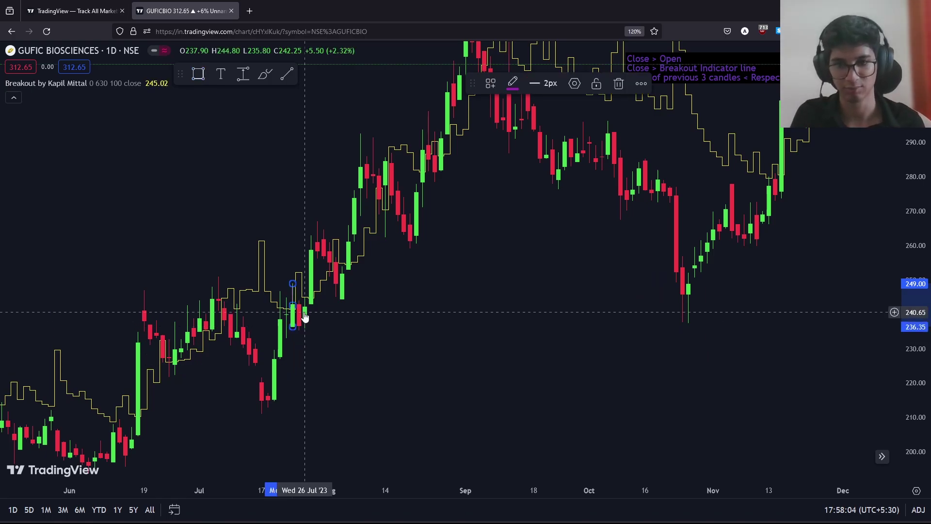
left_click_drag(292, 303, 406, 376)
left_click(405, 376)
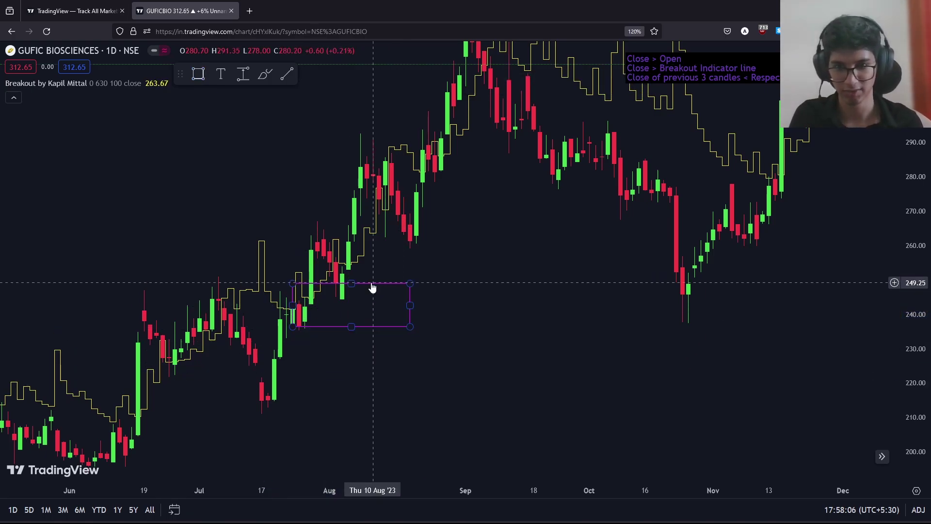
Step: Shift the box up for a 255.35 level and down for a 224.55 level
left_click(410, 318)
left_click_drag(410, 318, 409, 296)
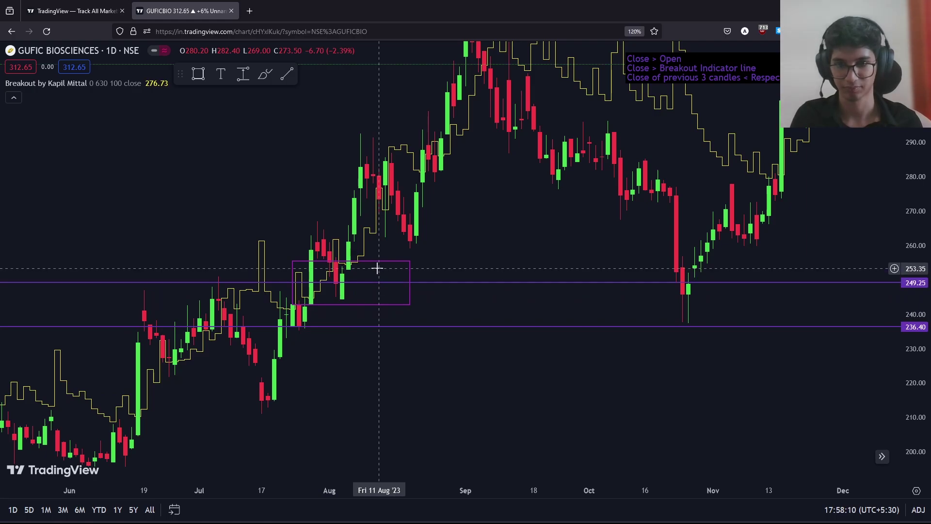
key("alt+h")
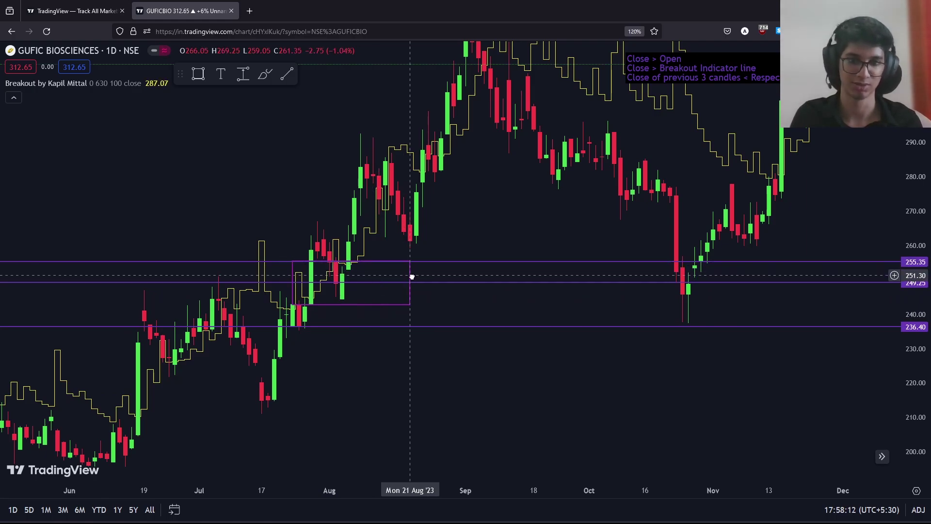
left_click_drag(410, 280, 403, 336)
key("alt+h")
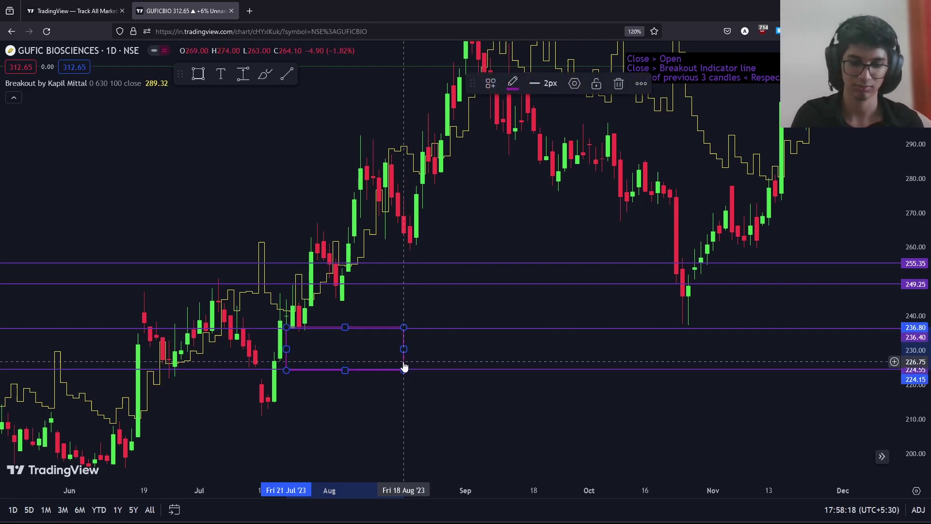
left_click(404, 362)
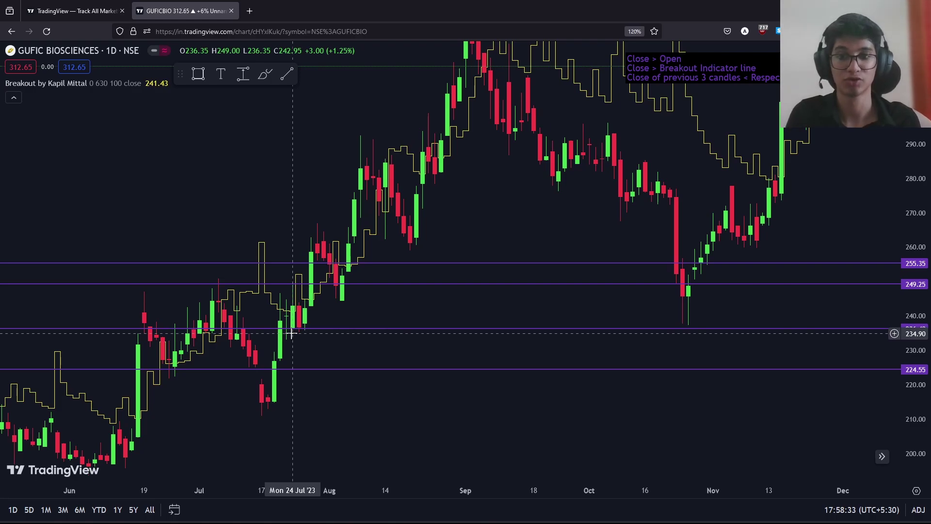
Step: Delete the 255.35, 249.25, 236.40 and 224.55 purple levels
left_click(382, 267)
key("Delete")
left_click(381, 284)
key("Delete")
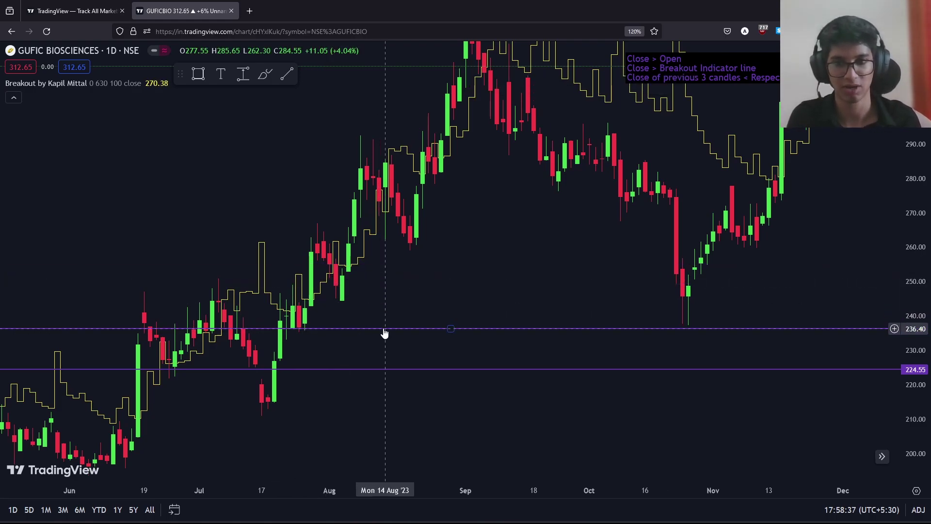
left_click(381, 329)
key("Delete")
left_click(379, 372)
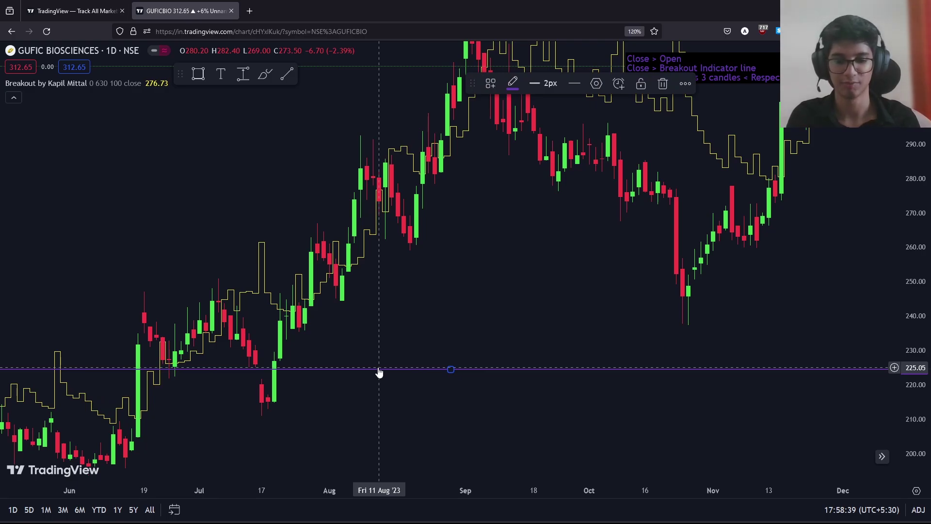
key("Delete")
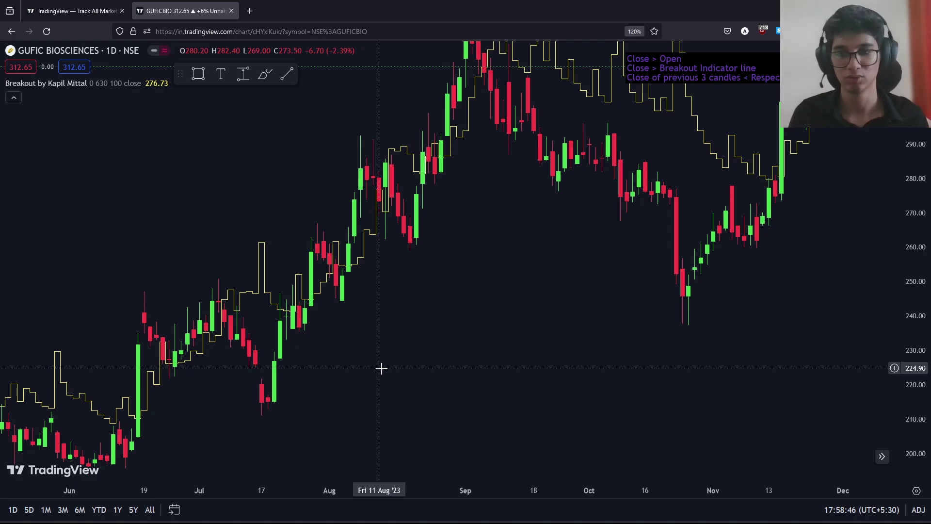
Step: Pan the chart back from May 2023 to January–August 2022
left_click_drag(376, 365, 467, 328)
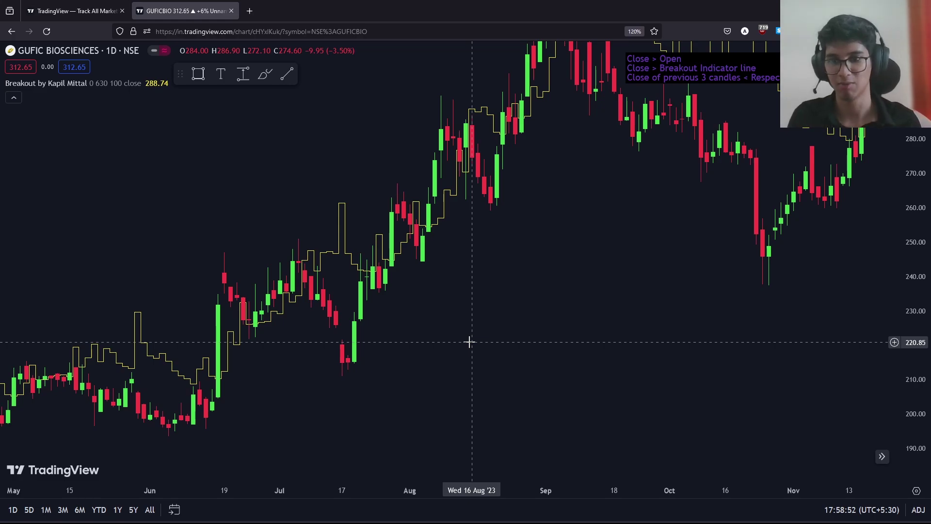
left_click_drag(469, 343, 703, 284)
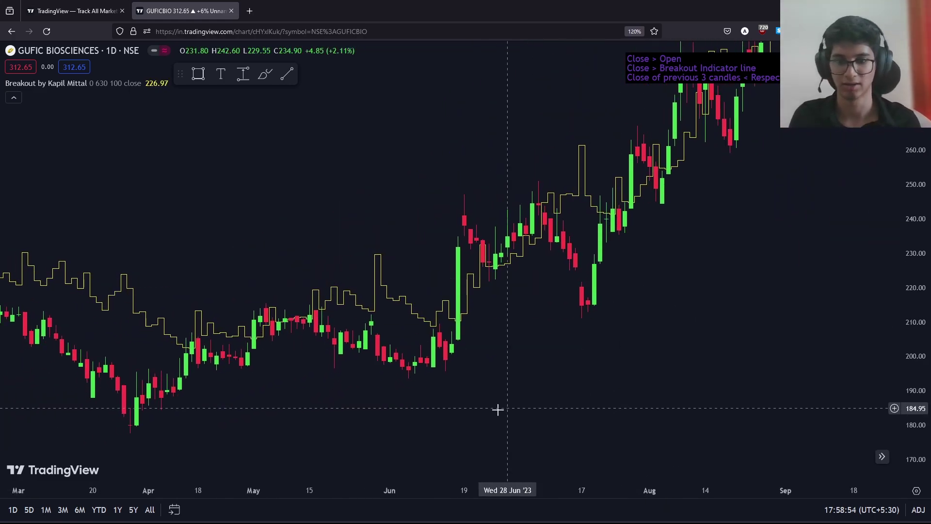
scroll(497, 410, "down", 1)
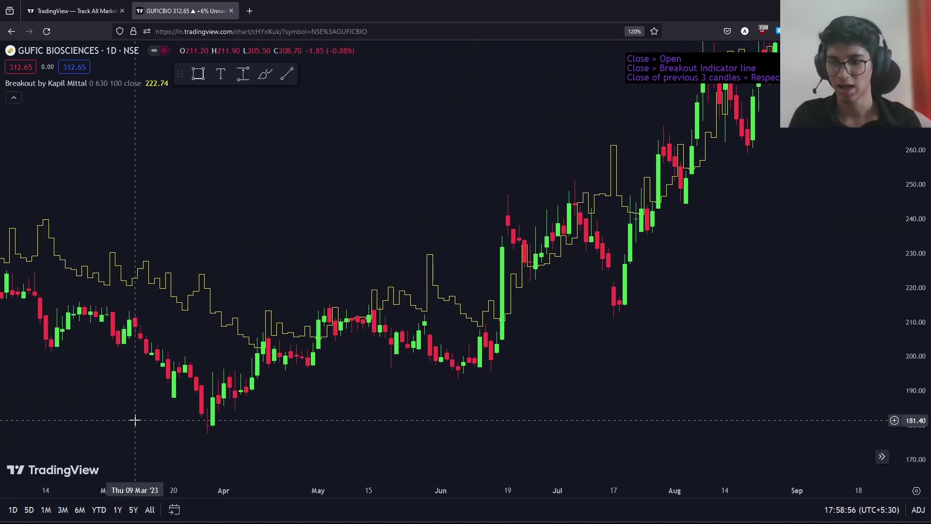
left_click_drag(133, 420, 424, 405)
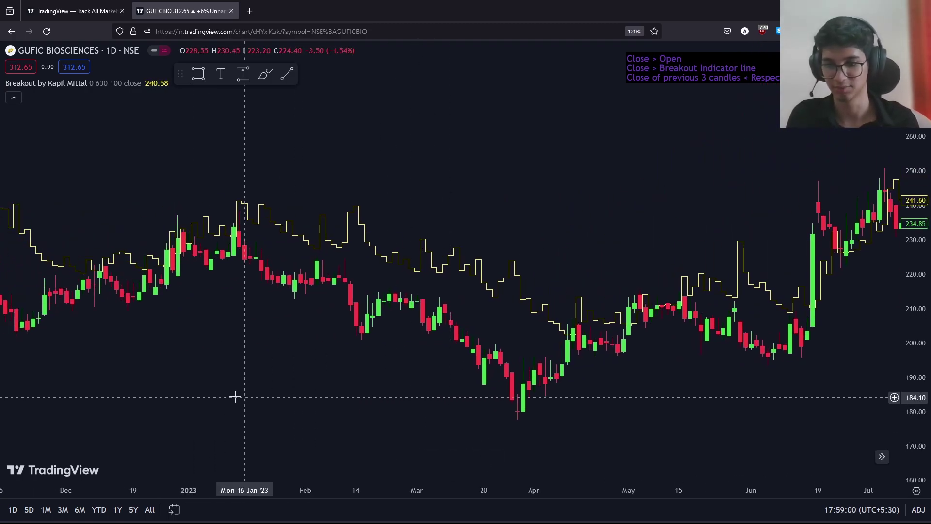
left_click_drag(235, 396, 459, 380)
left_click_drag(277, 363, 449, 368)
left_click_drag(253, 364, 480, 357)
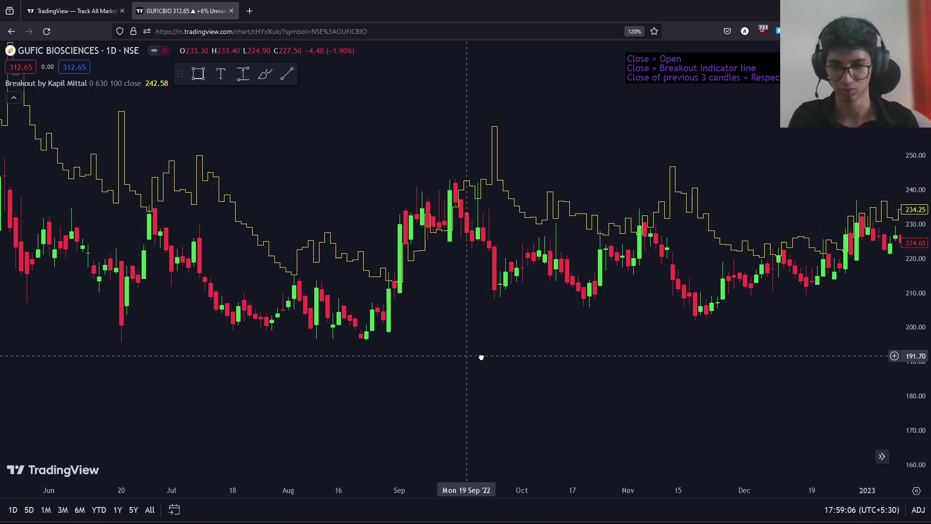
left_click_drag(224, 368, 426, 374)
left_click_drag(232, 385, 295, 403)
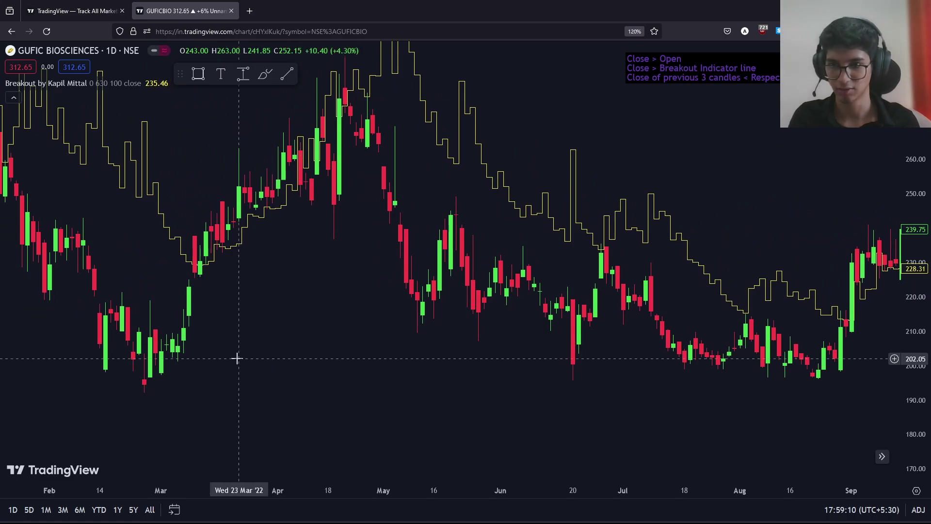
left_click_drag(234, 358, 326, 377)
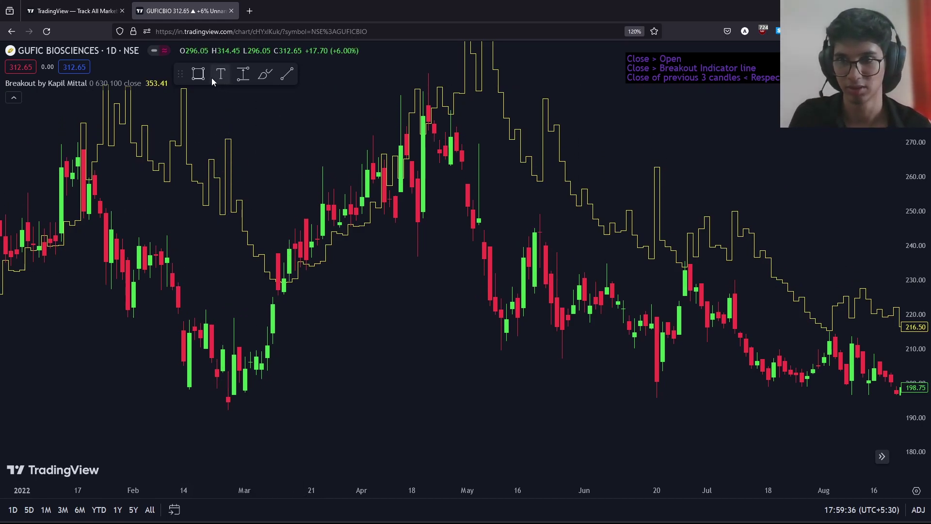
Step: Box the March 2022 breakout candles out to mid-April and add a level at 235.20
left_click(199, 74)
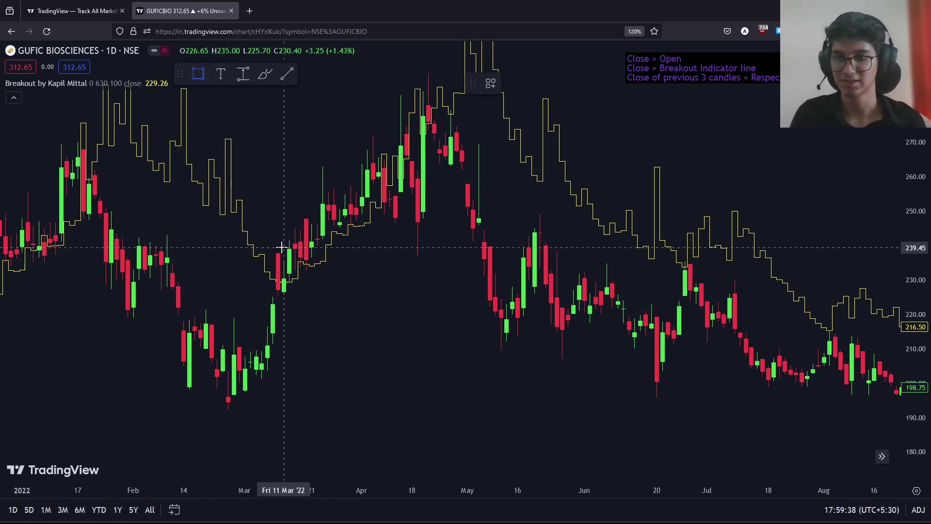
left_click(284, 264)
left_click(284, 294)
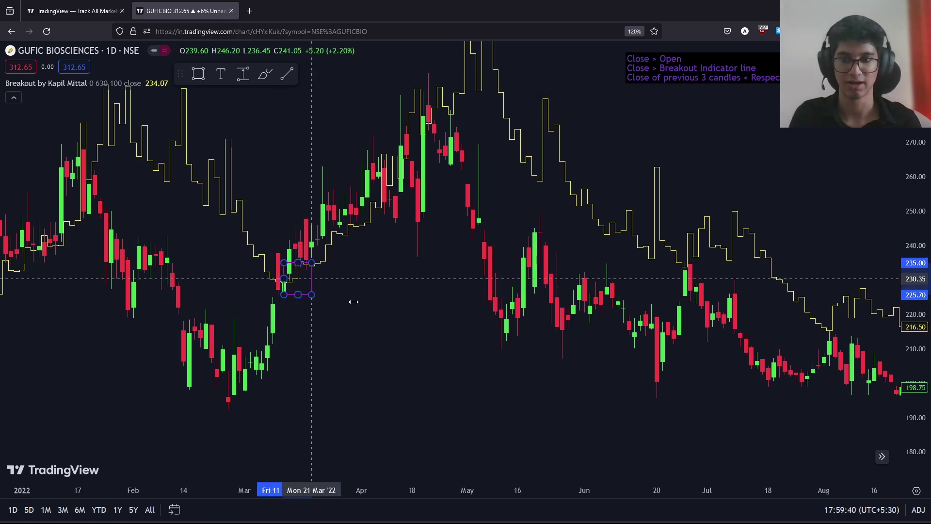
left_click_drag(284, 295, 456, 295)
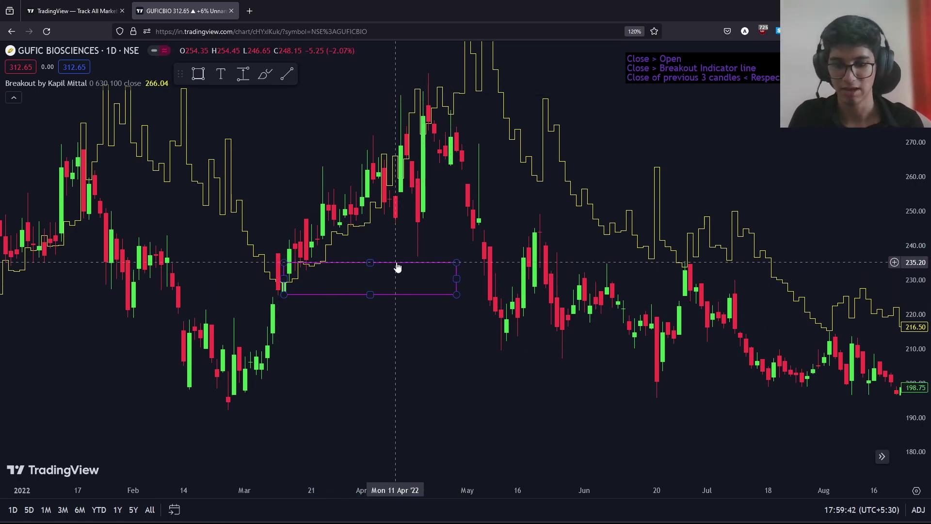
key("alt+h")
key("alt+h")
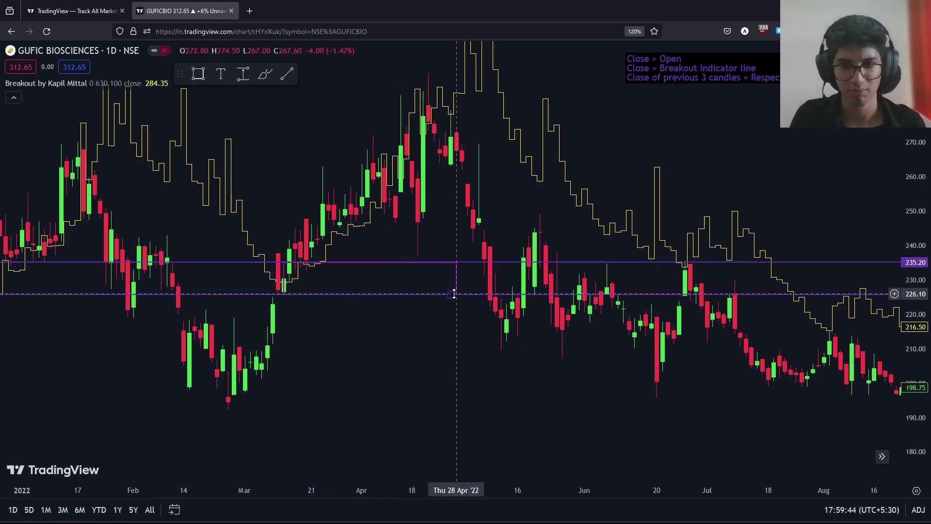
Step: Shift the box up for a 239.60 level and down for a level near 216.60
left_click_drag(456, 293, 455, 274)
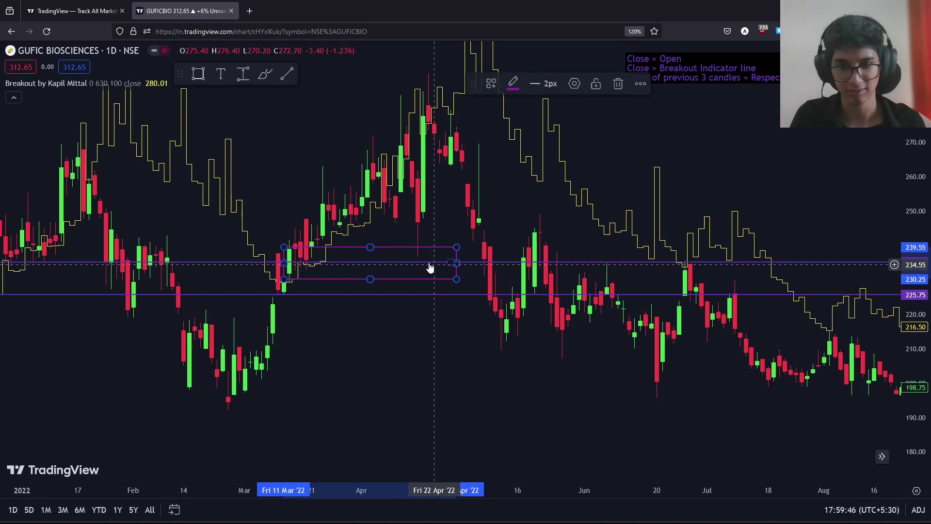
left_click(453, 257)
key("alt+h")
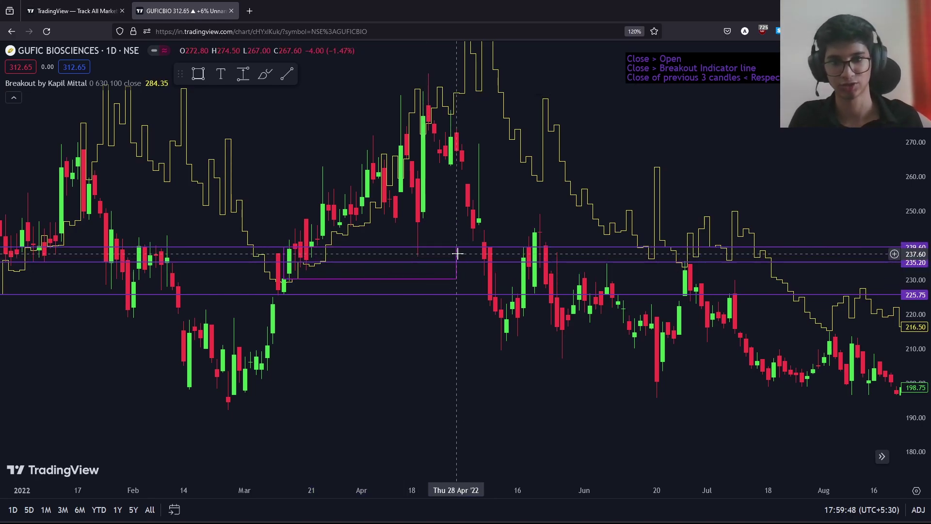
left_click_drag(455, 261, 451, 304)
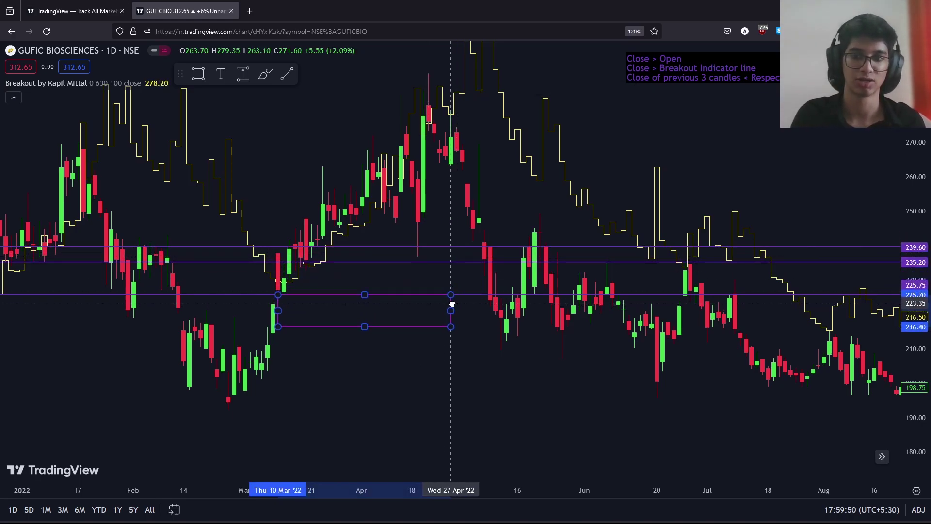
key("alt+h")
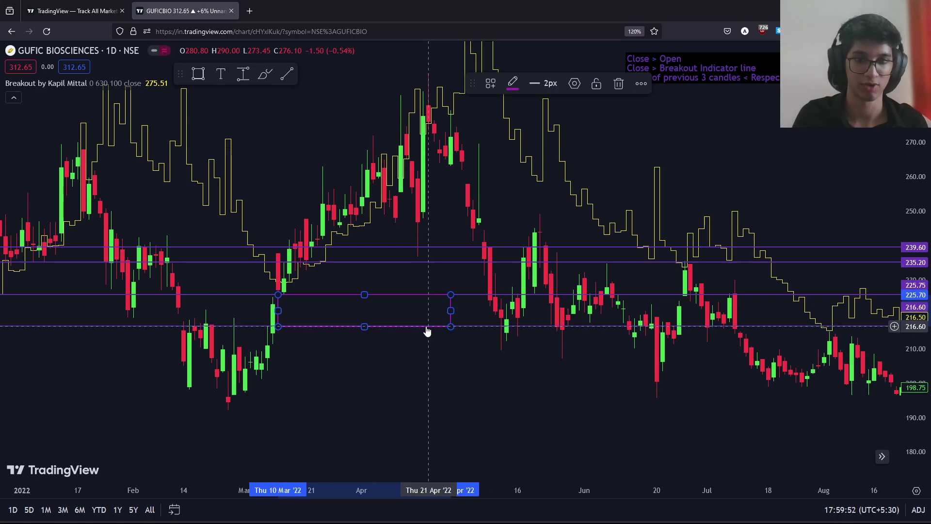
left_click(454, 312)
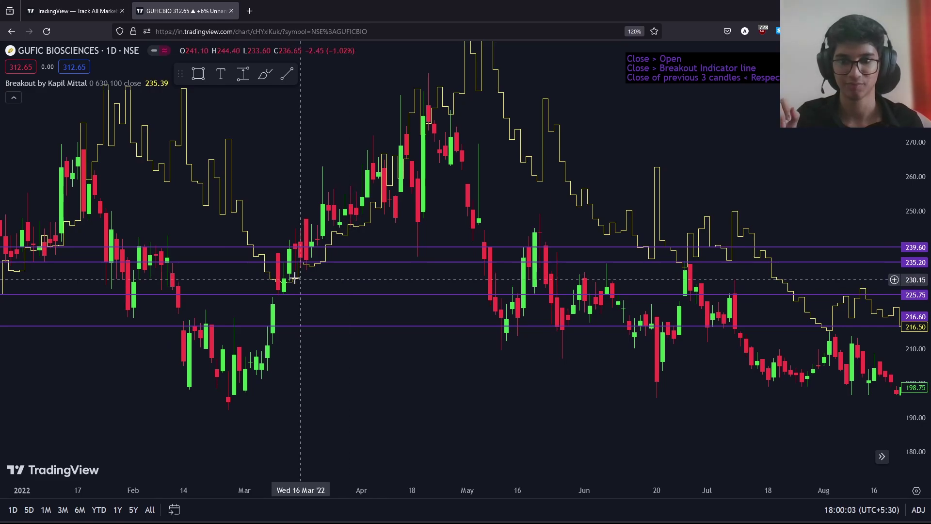
Step: Pan the chart so the May 2022 candles sit among the 239.60–216.60 levels
left_click_drag(460, 280, 384, 275)
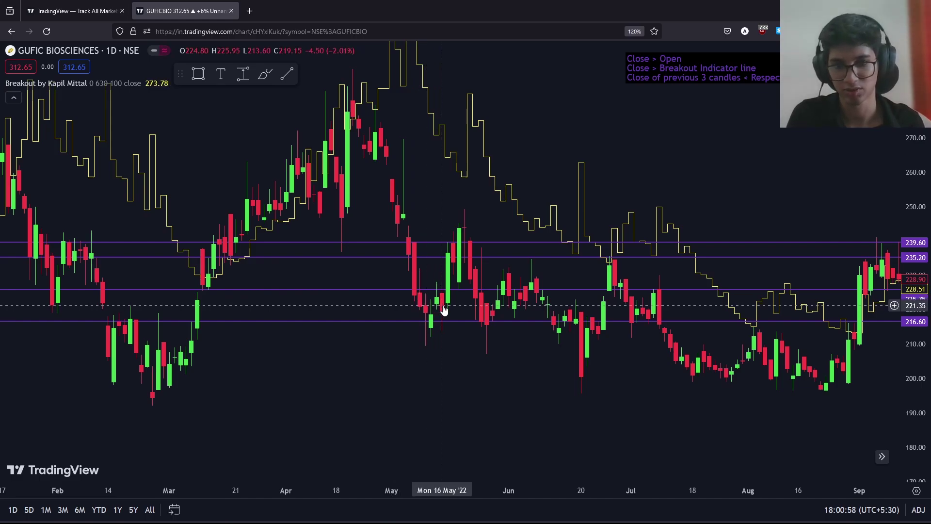
Step: Measure the May breakout move at about 4.20% with Price Range, then delete the measurement
left_click(243, 73)
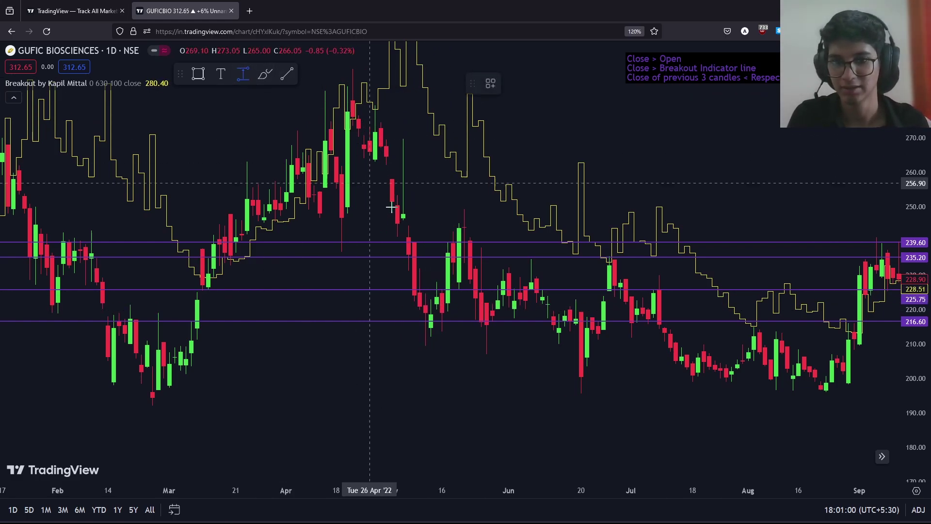
left_click(458, 289)
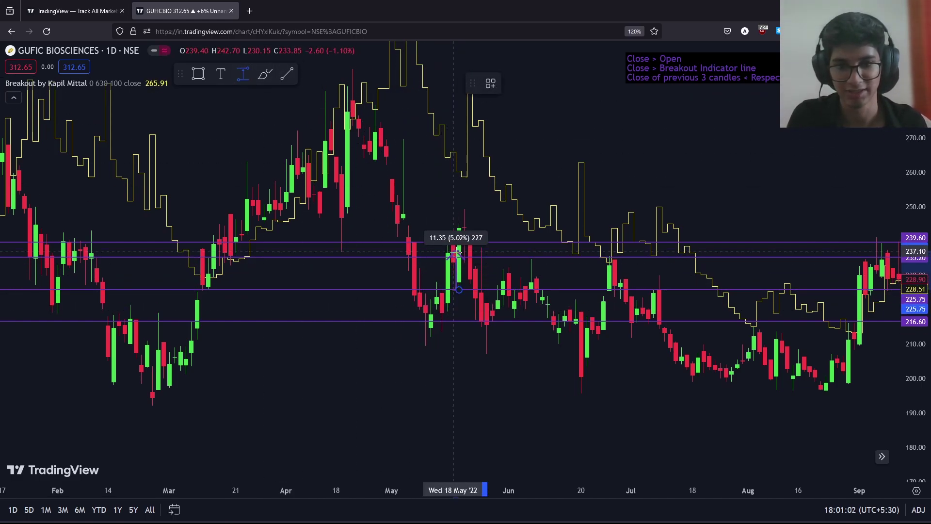
left_click(470, 257)
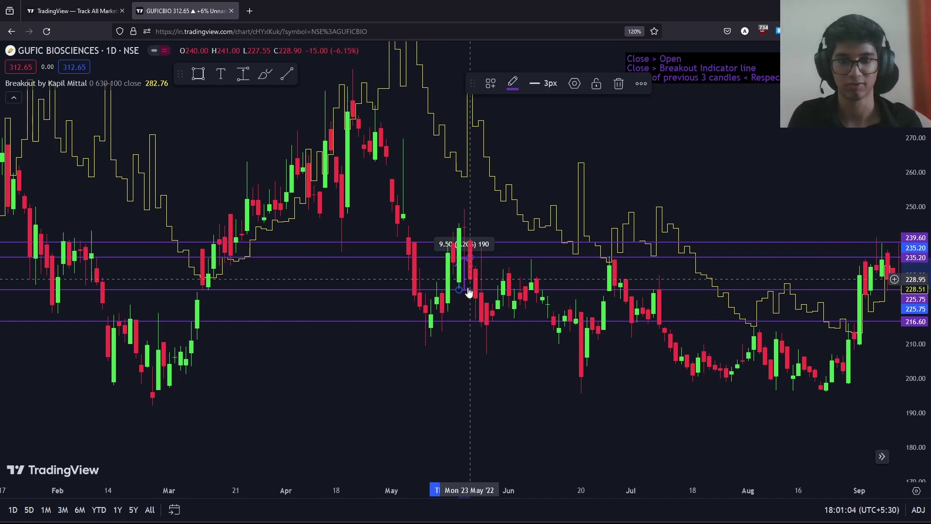
key("Delete")
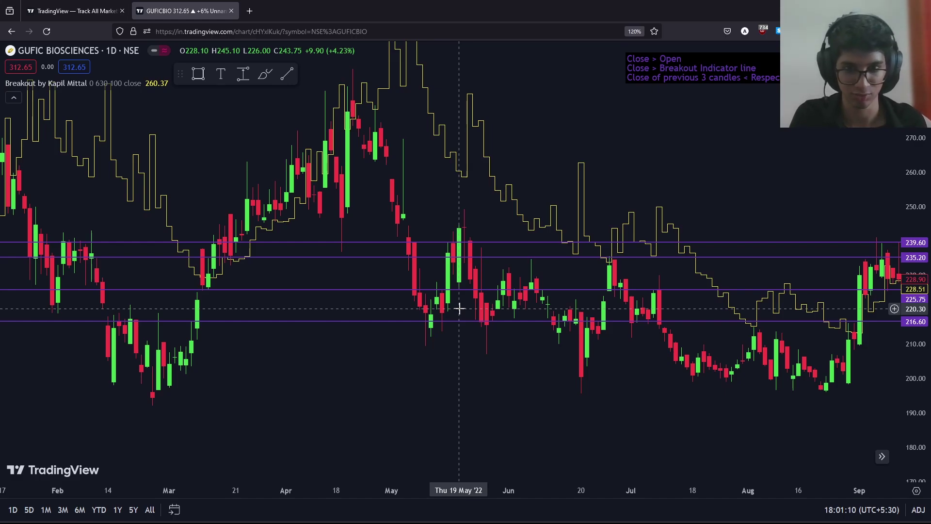
Step: Delete the 239.60 level and the other three purple horizontal levels
left_click(378, 243)
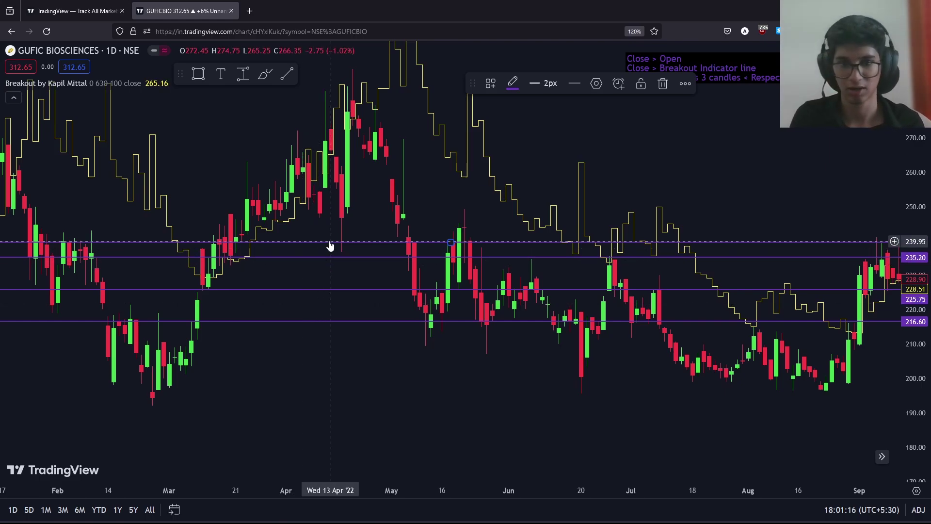
key("Delete")
left_click(376, 290)
key("Delete")
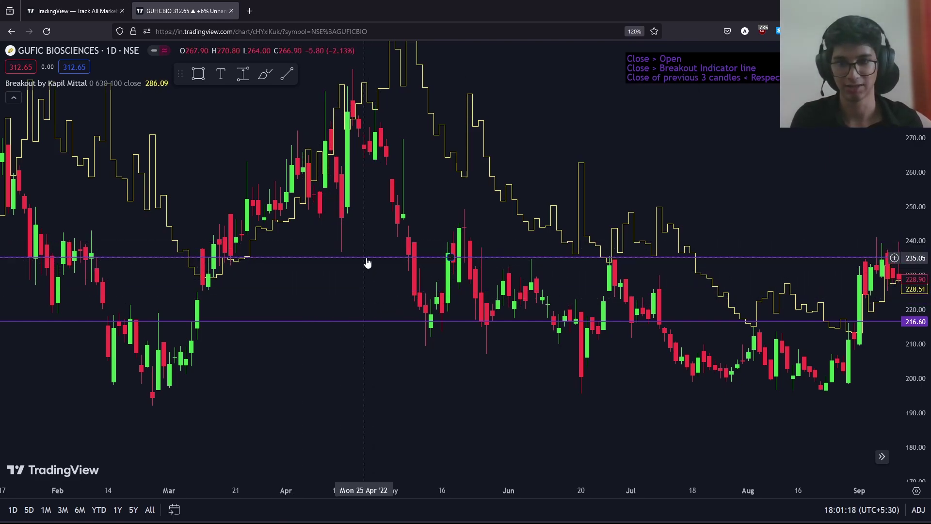
left_click(366, 258)
key("Delete")
left_click(364, 322)
key("Delete")
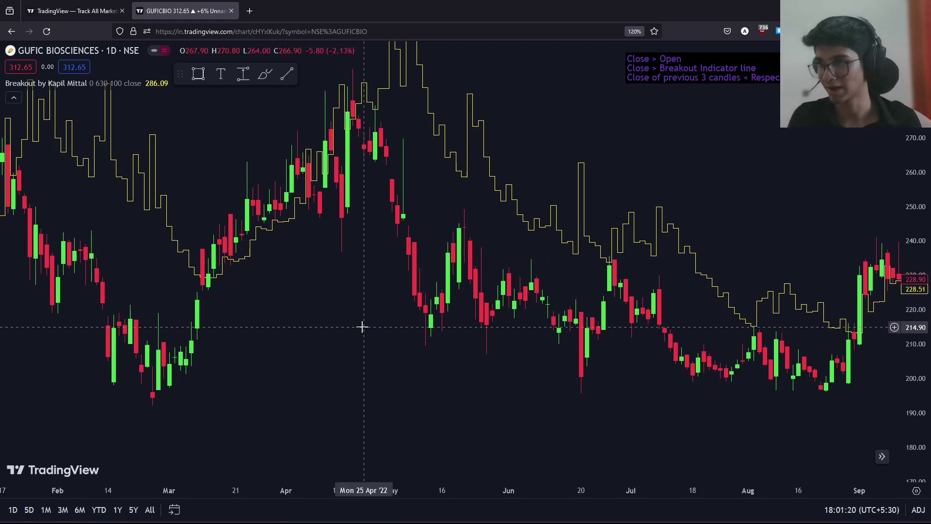
left_click_drag(362, 326, 528, 328)
Step: Pan the chart to show October 2021 through May 2022, centring the early-December 2021 breakout
left_click_drag(453, 339, 486, 333)
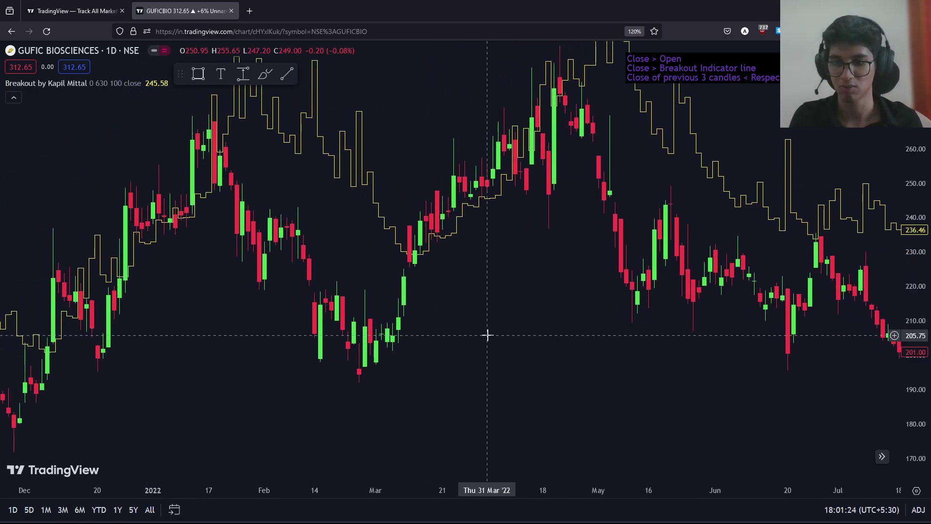
left_click_drag(224, 362, 278, 349)
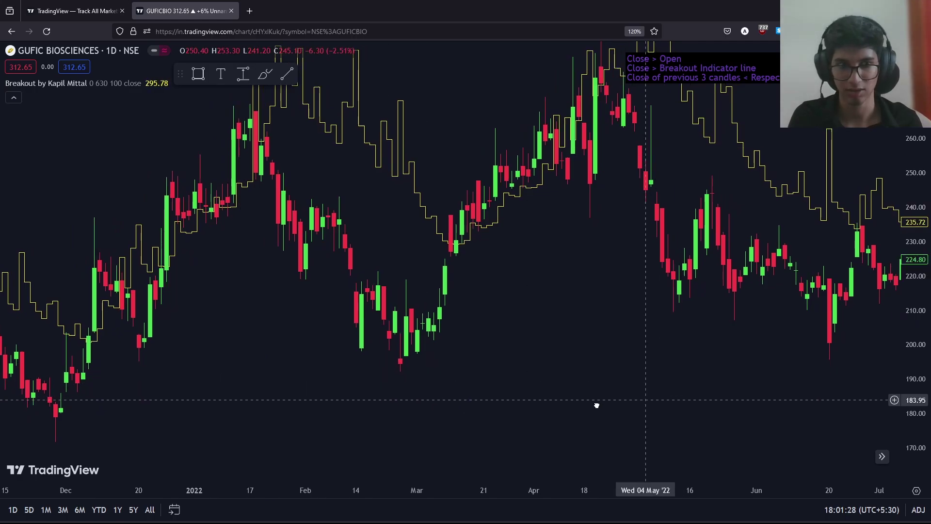
left_click_drag(596, 403, 304, 397)
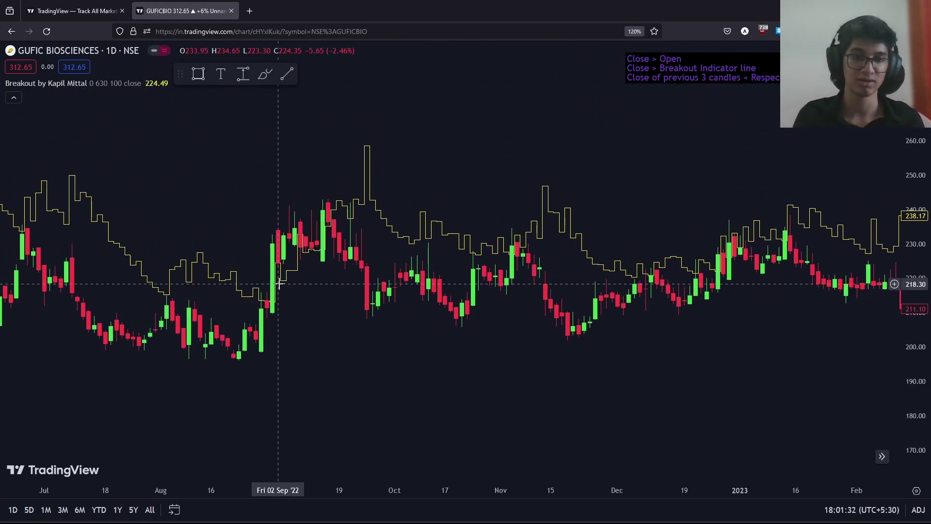
left_click_drag(618, 374, 555, 374)
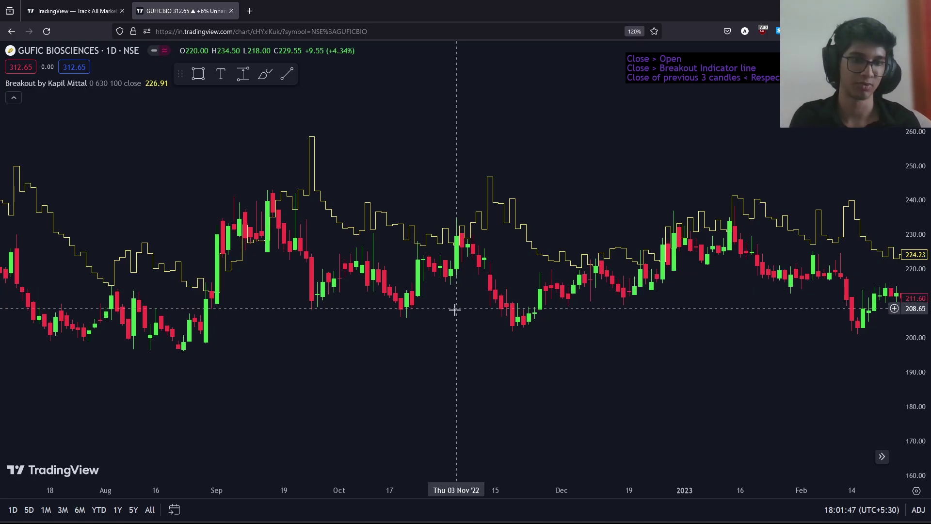
left_click_drag(289, 347, 627, 360)
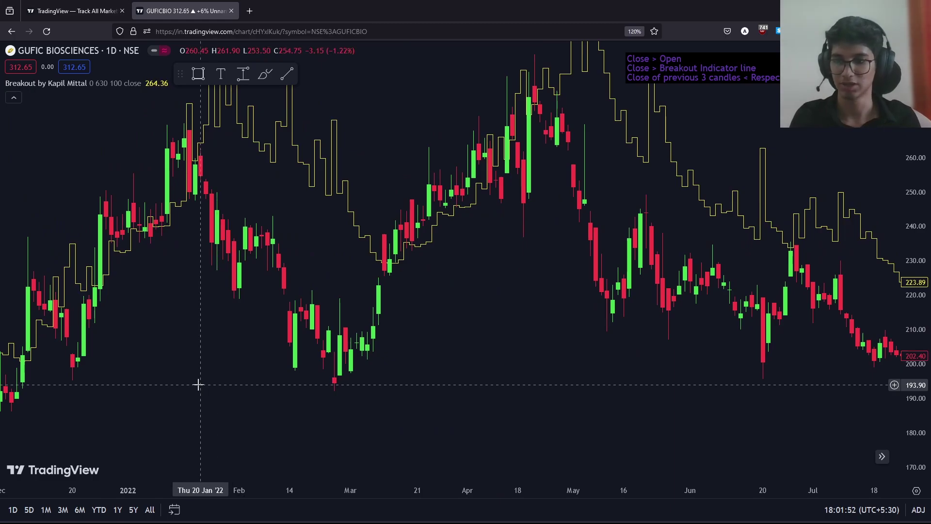
left_click_drag(199, 382, 346, 342)
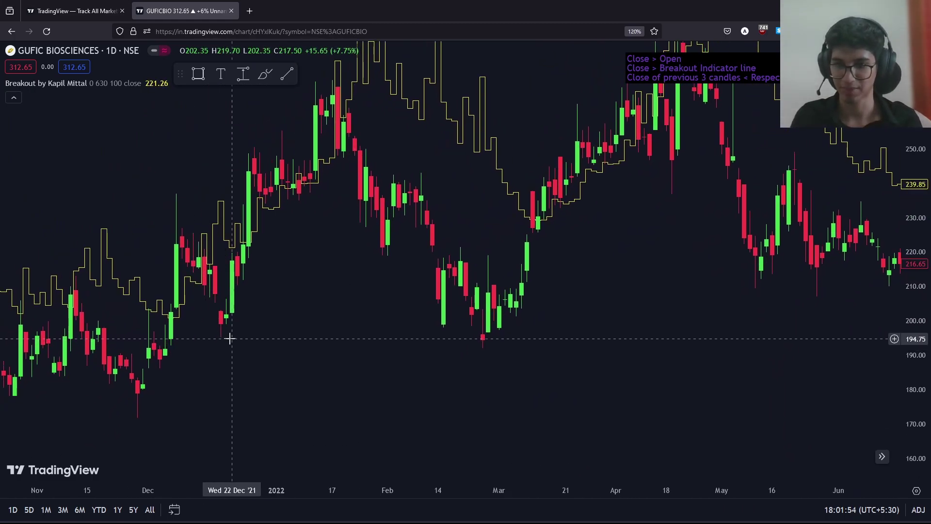
left_click_drag(276, 337, 349, 328)
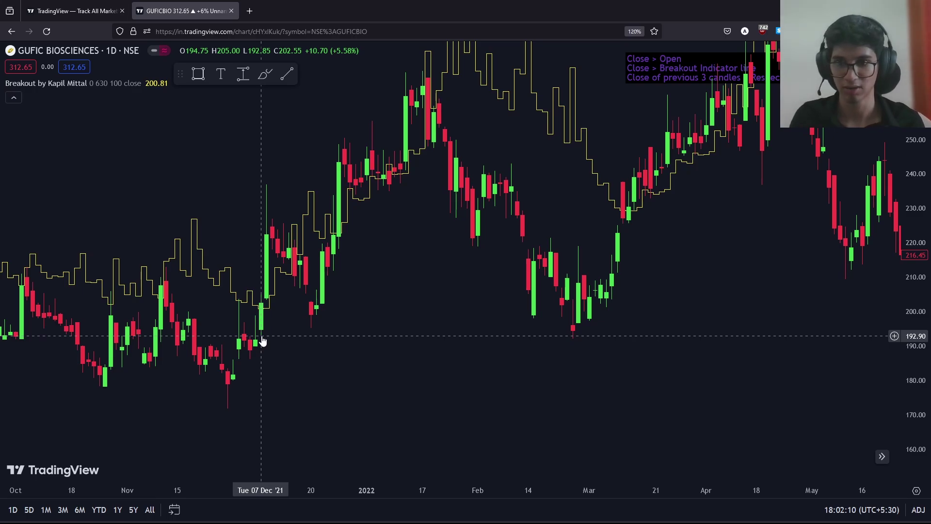
Step: Draw a rectangle spanning the 7 Dec to 27 Dec 2021 breakout range
left_click(199, 75)
left_click(263, 298)
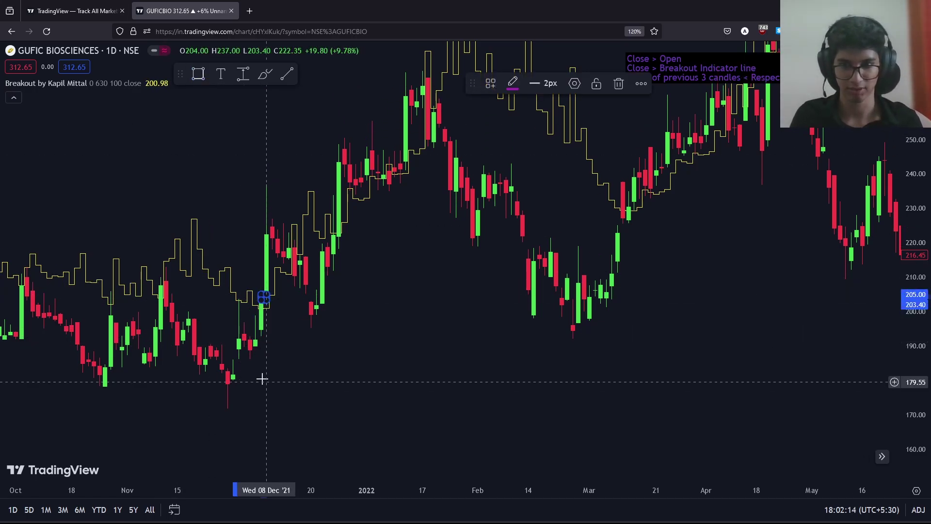
left_click_drag(264, 298, 266, 340)
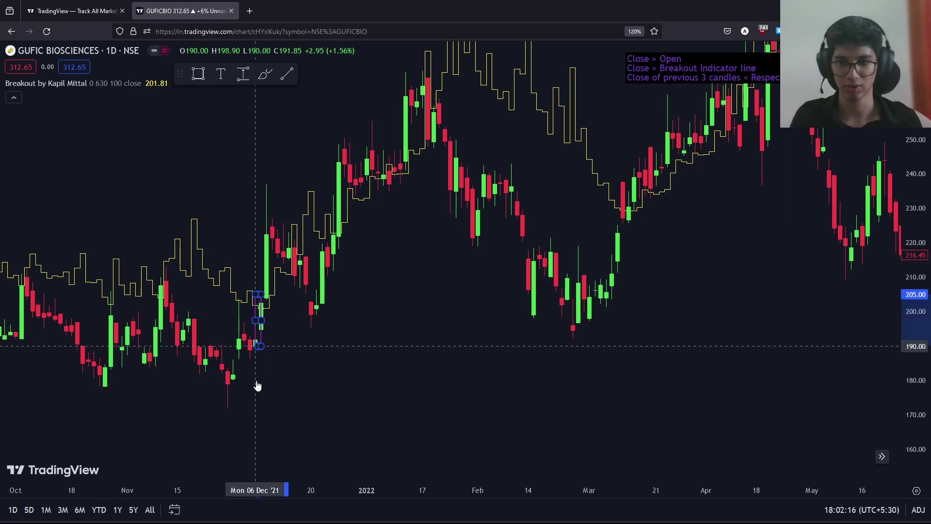
left_click(276, 346)
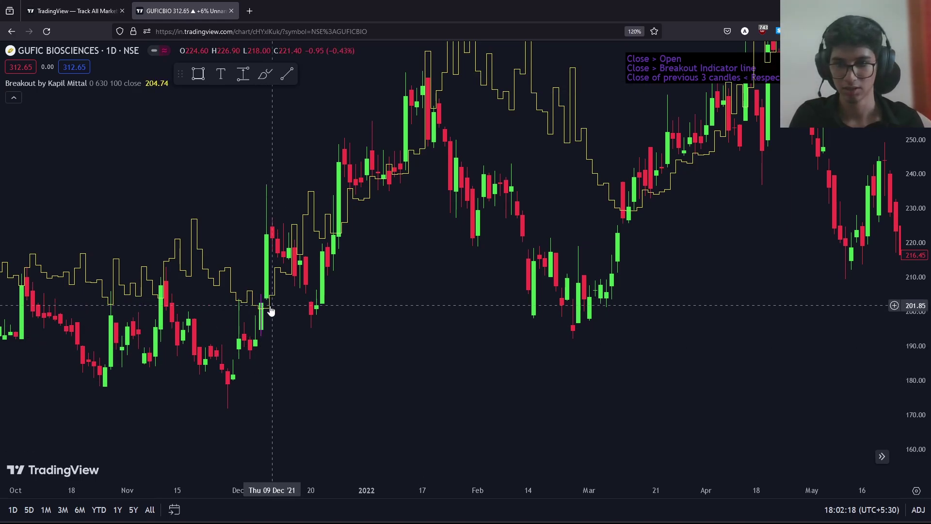
left_click_drag(261, 315, 434, 336)
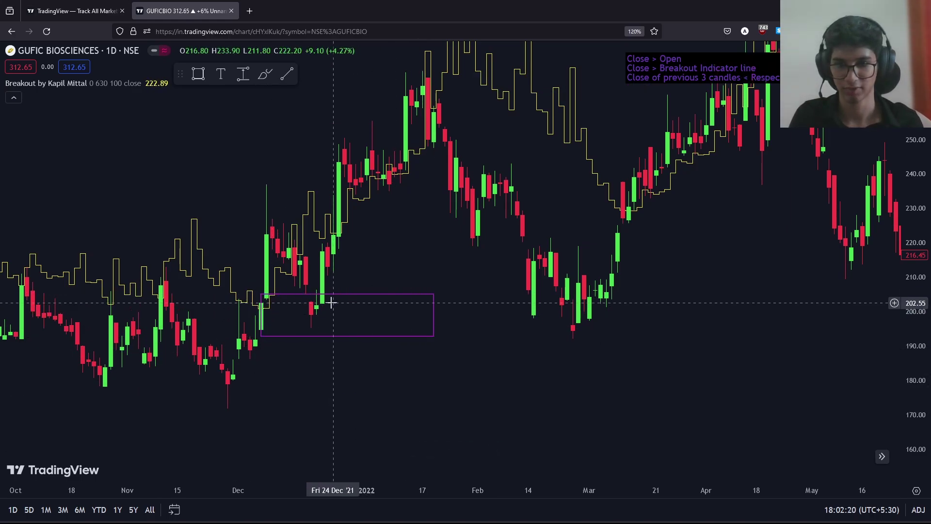
Step: Add purple horizontal levels at 192.55, 214.90 and 180.55 from the box edges
key("alt+h")
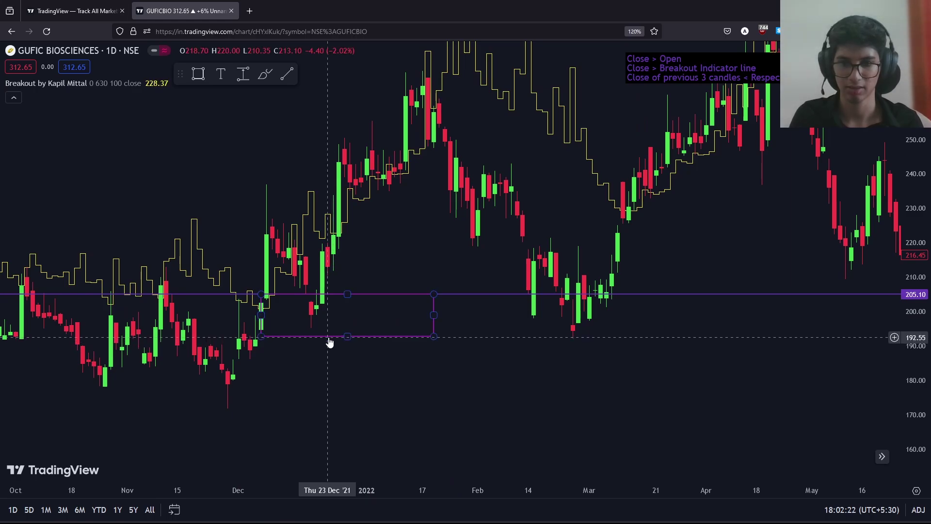
key("alt+h")
left_click_drag(432, 333, 431, 297)
key("Escape")
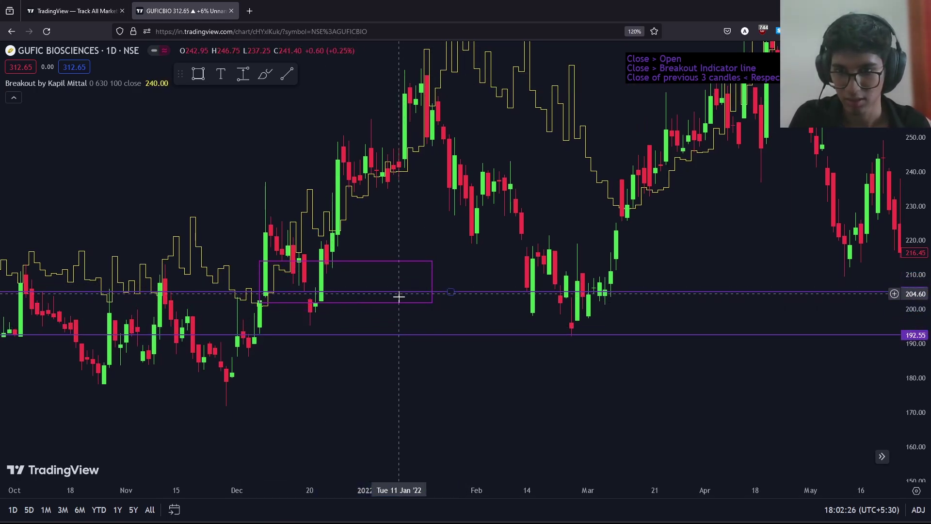
left_click_drag(432, 276, 427, 348)
key("Escape")
key("alt+h")
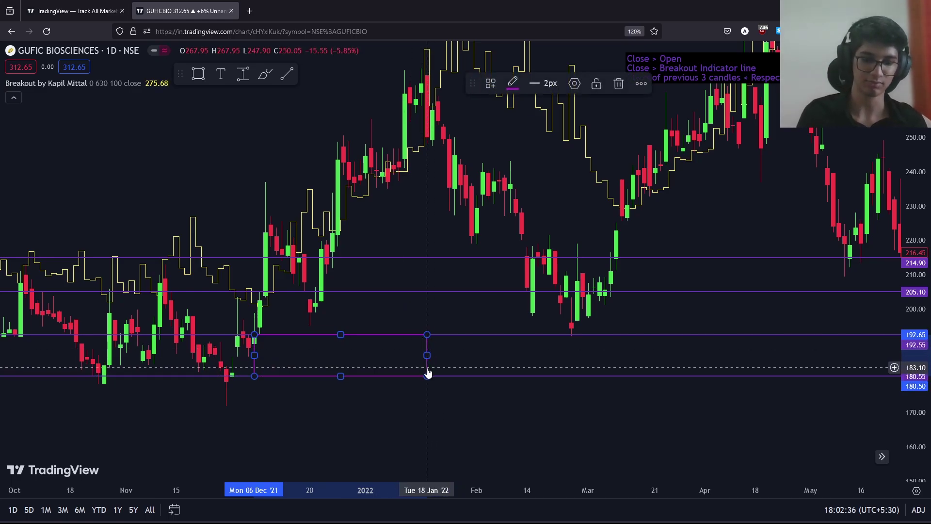
key("Escape")
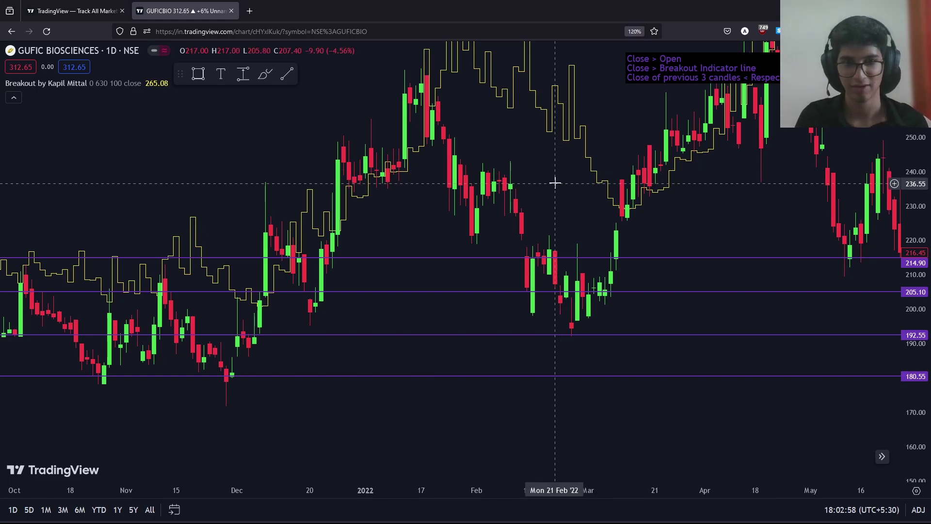
Step: Measure the 6.86% rise from 192.55 to about 205.60, then delete the measurement
left_click_drag(551, 183, 502, 197)
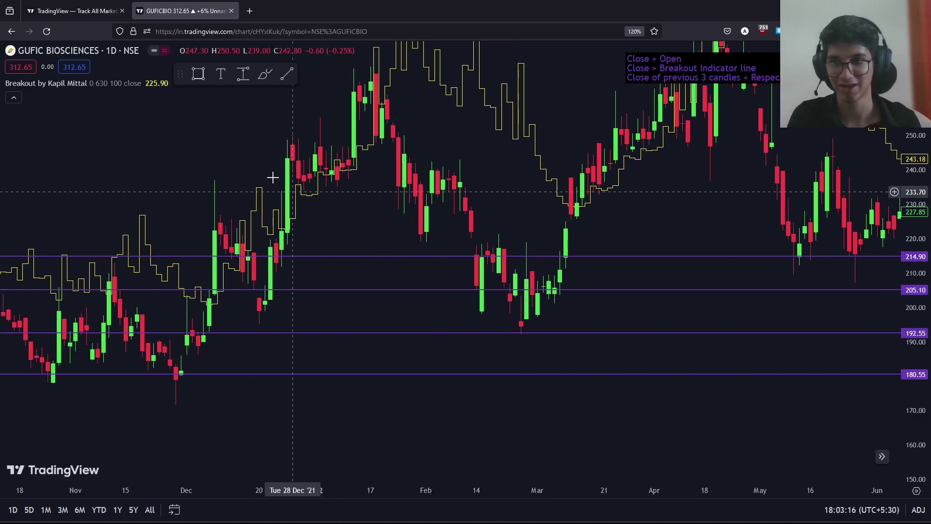
left_click(246, 78)
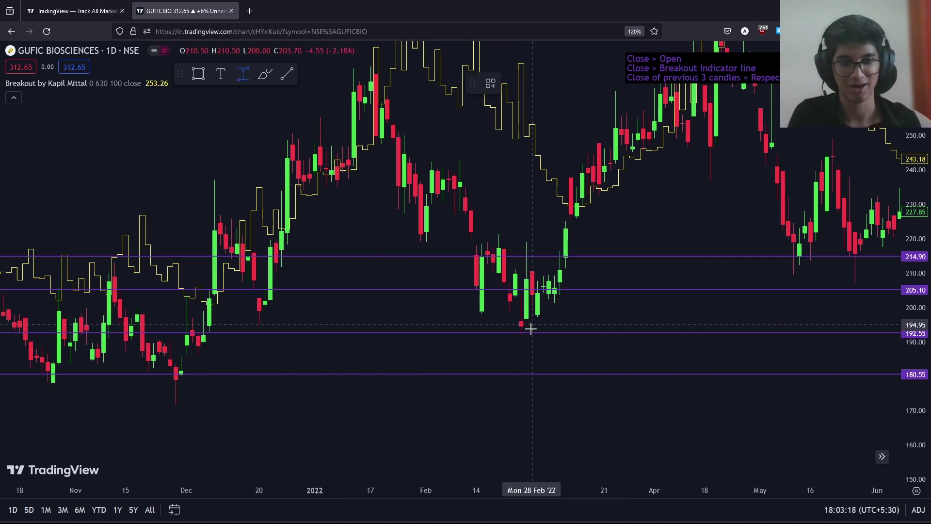
left_click(531, 333)
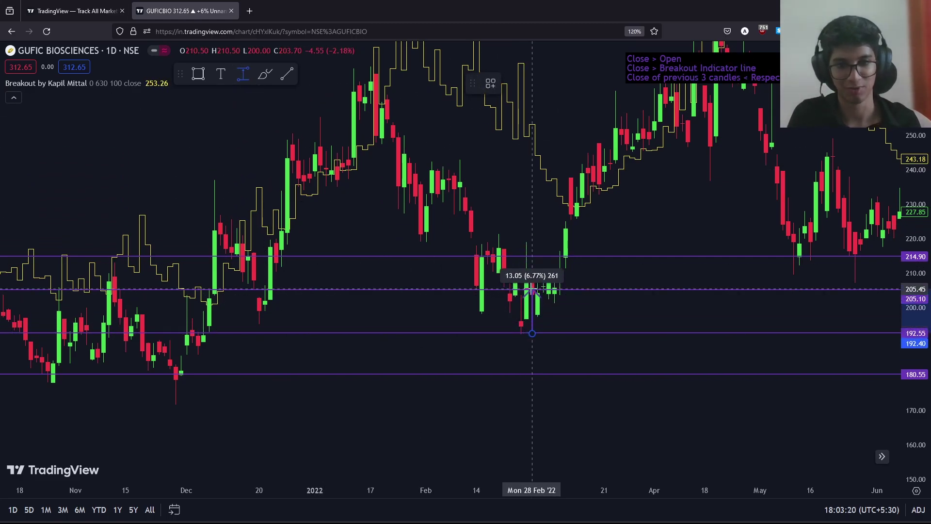
left_click(532, 290)
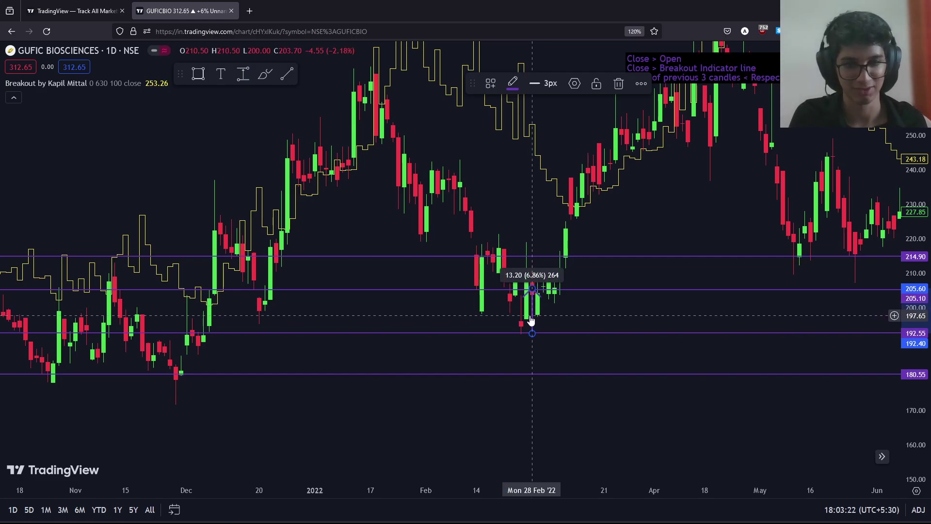
key("Delete")
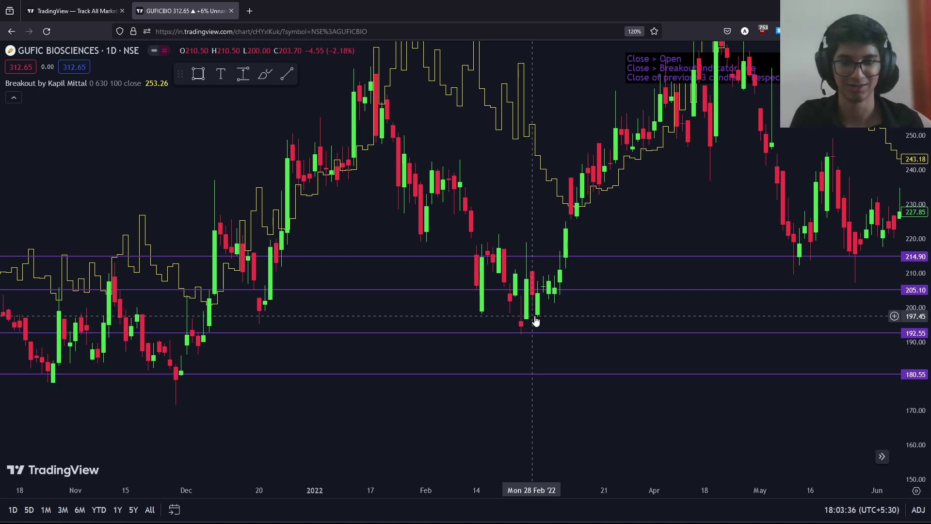
Step: Select the 214.90 horizontal level and delete it
left_click(338, 257)
left_click_drag(362, 293, 394, 381)
key("Delete")
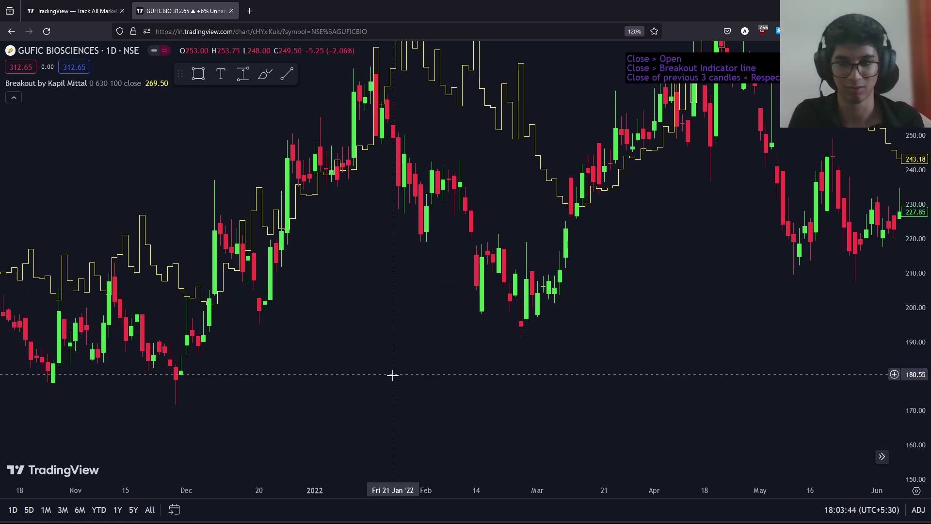
Step: Pan back to show mid-May through late-December 2021 daily candles, roughly 170–230
left_click_drag(363, 372, 762, 341)
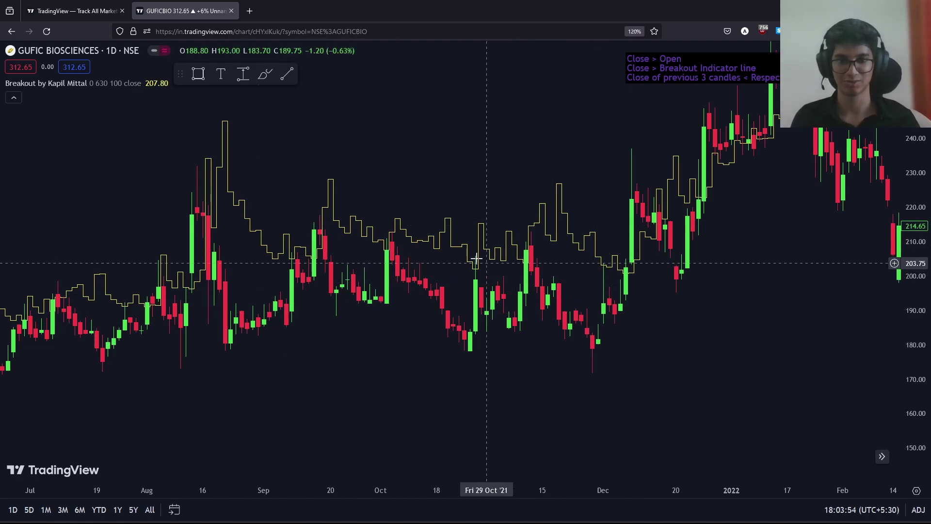
left_click_drag(348, 326, 534, 380)
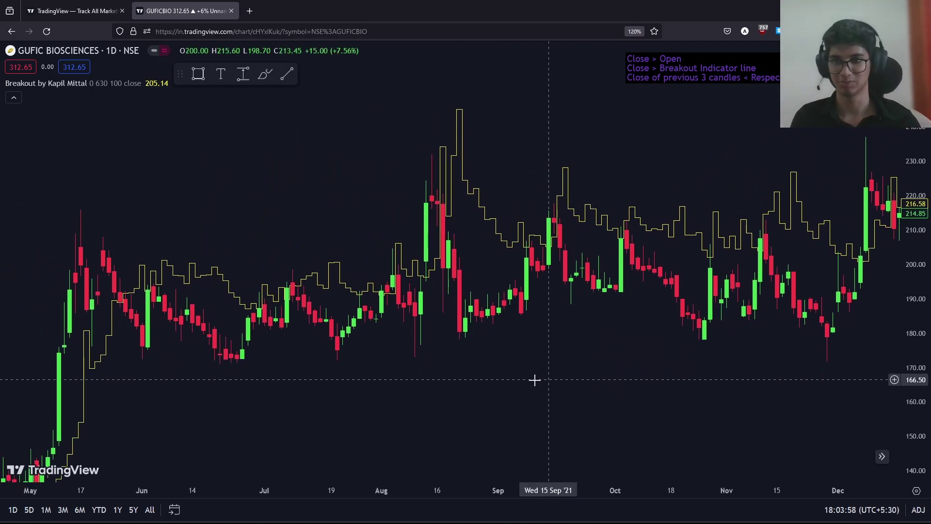
left_click_drag(403, 412, 459, 336)
left_click_drag(268, 428, 371, 312)
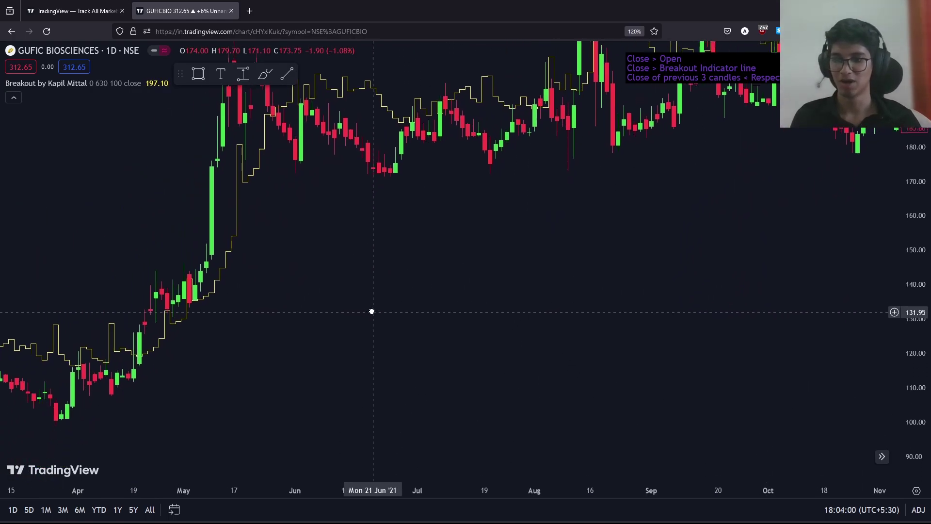
left_click_drag(235, 411, 266, 427)
left_click_drag(459, 421, 246, 417)
left_click_drag(426, 397, 331, 447)
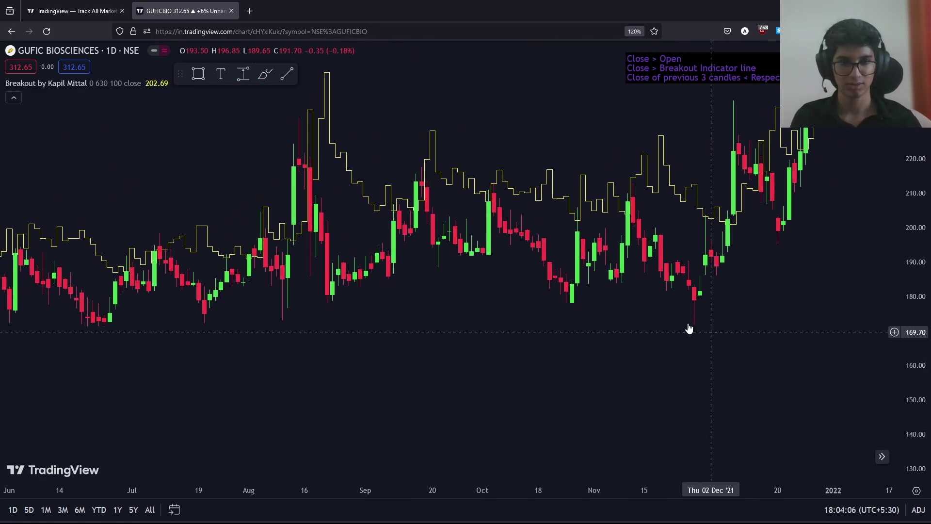
left_click_drag(326, 291, 384, 296)
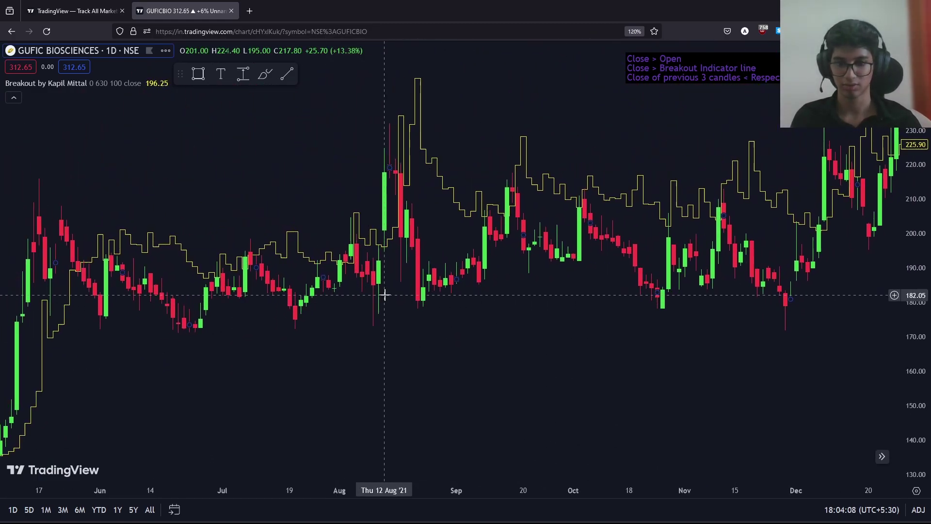
left_click_drag(342, 339, 345, 343)
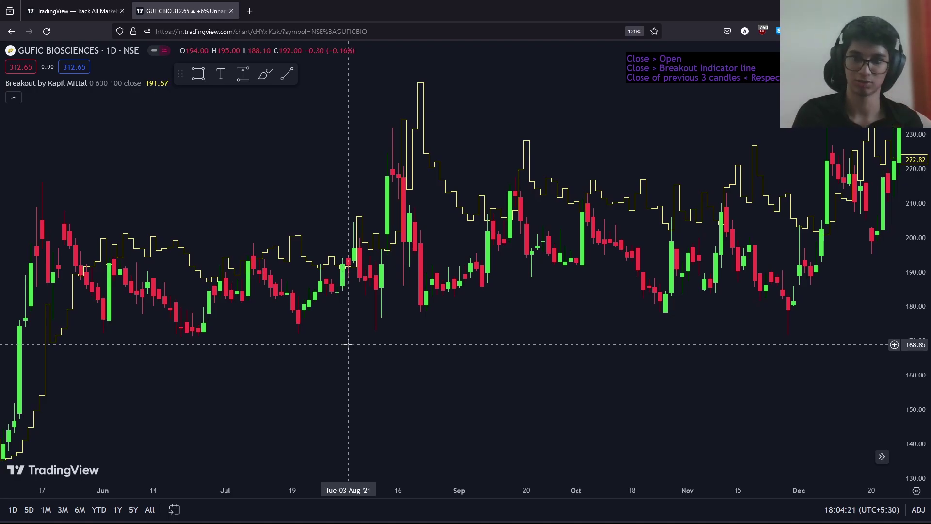
Step: Draw a rectangle around the early-August 2021 candle range
left_click(197, 75)
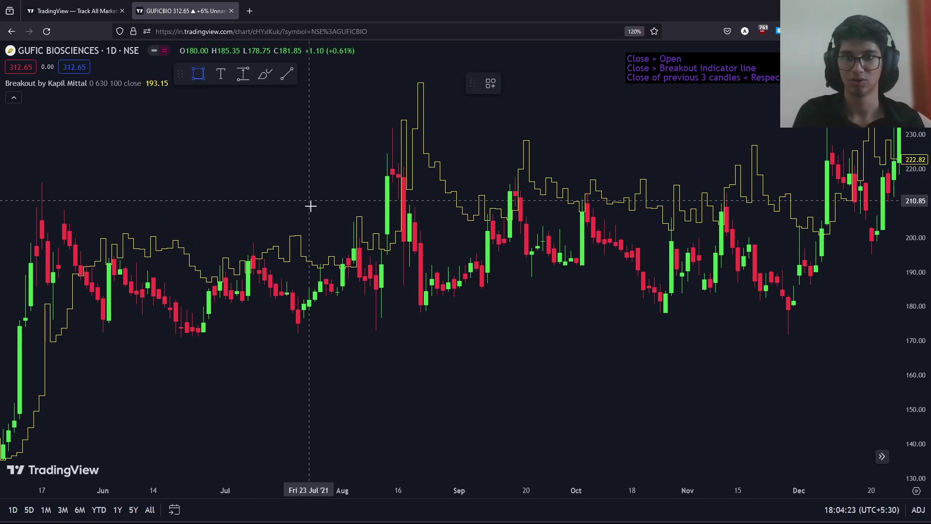
left_click(342, 243)
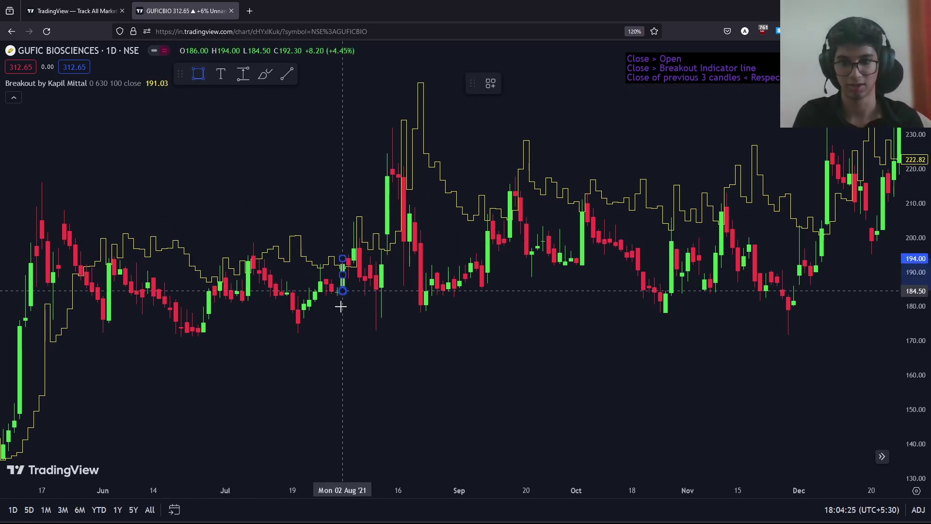
left_click(478, 334)
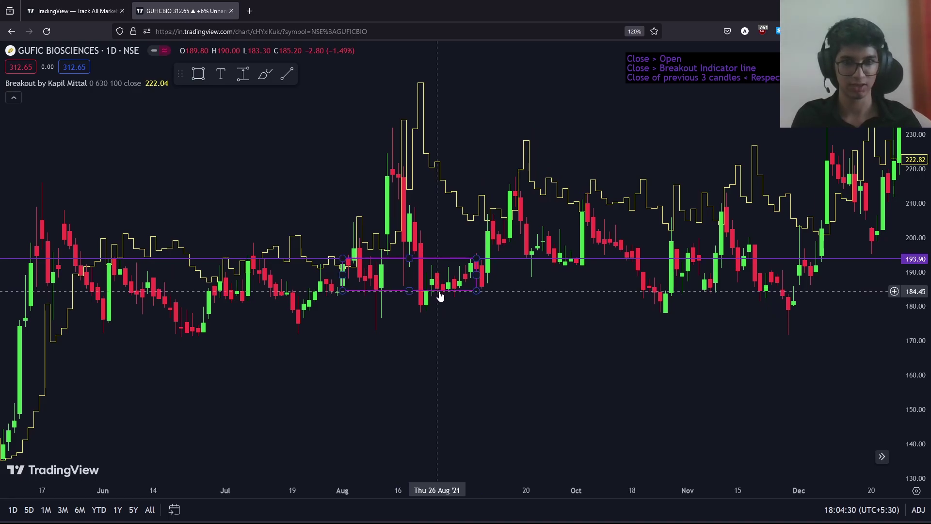
Step: Shift the box between price bands, adding levels at 201.85, 193.90, 184.45 and 175.15
left_click(477, 290)
left_click_drag(478, 284, 472, 256)
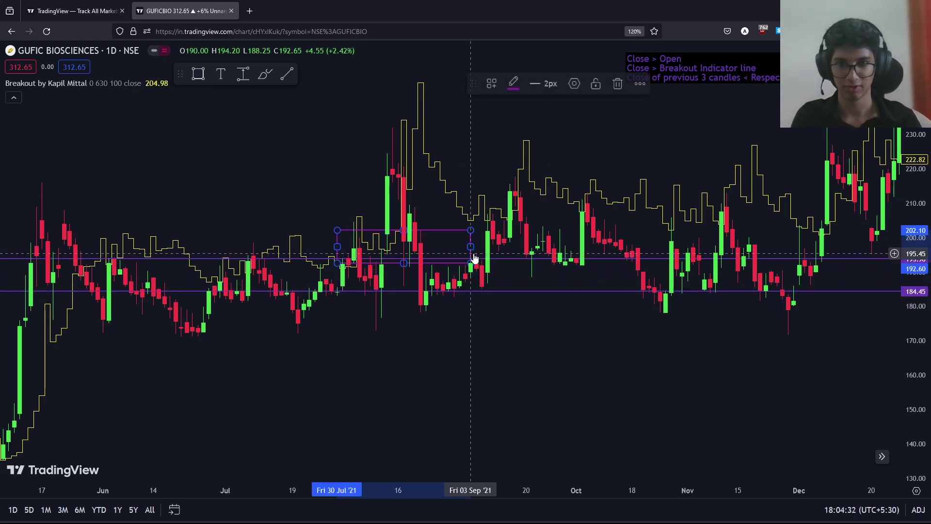
left_click(451, 233)
left_click(458, 238)
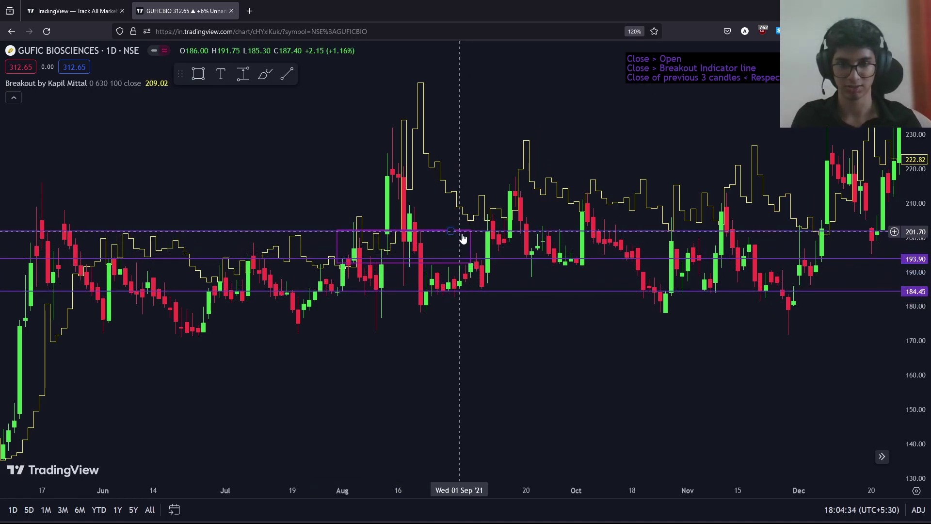
left_click_drag(472, 243, 472, 299)
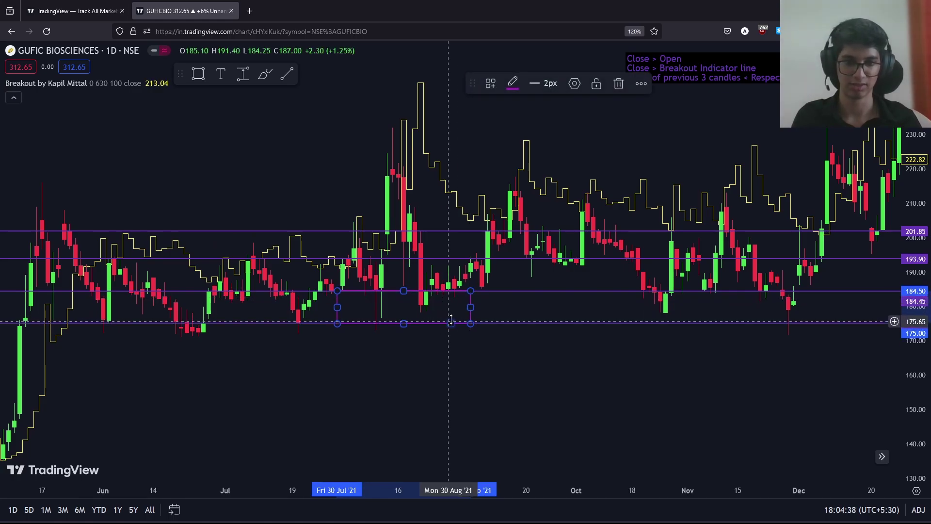
key("alt+h")
left_click(474, 320)
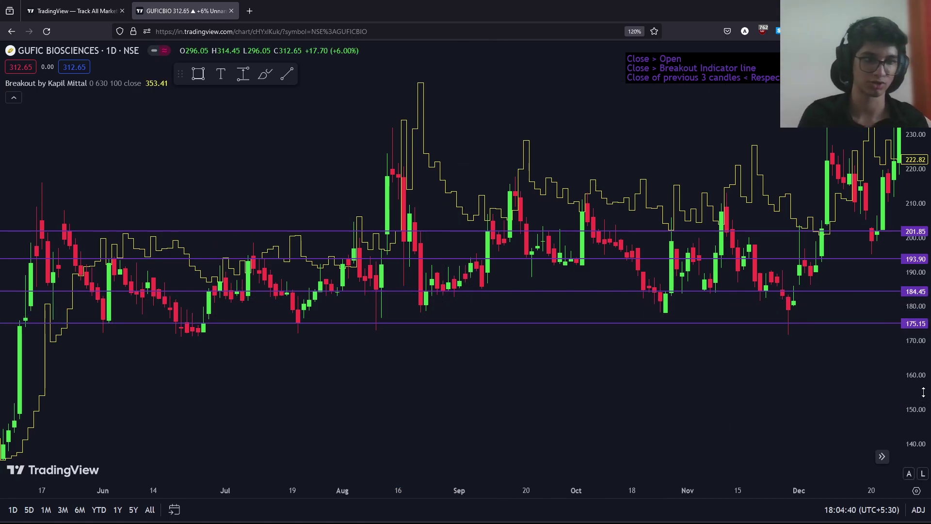
scroll(916, 388, "up", 2)
scroll(357, 437, "up", 3)
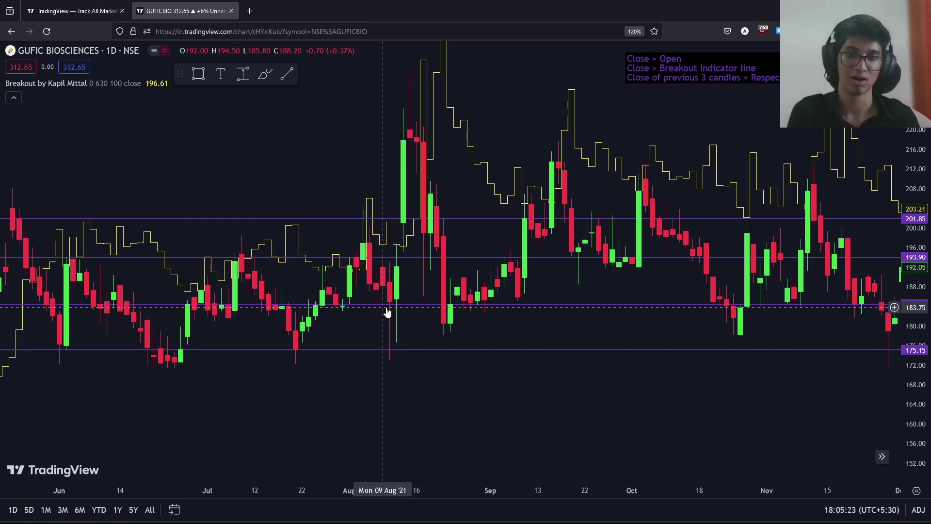
left_click(243, 73)
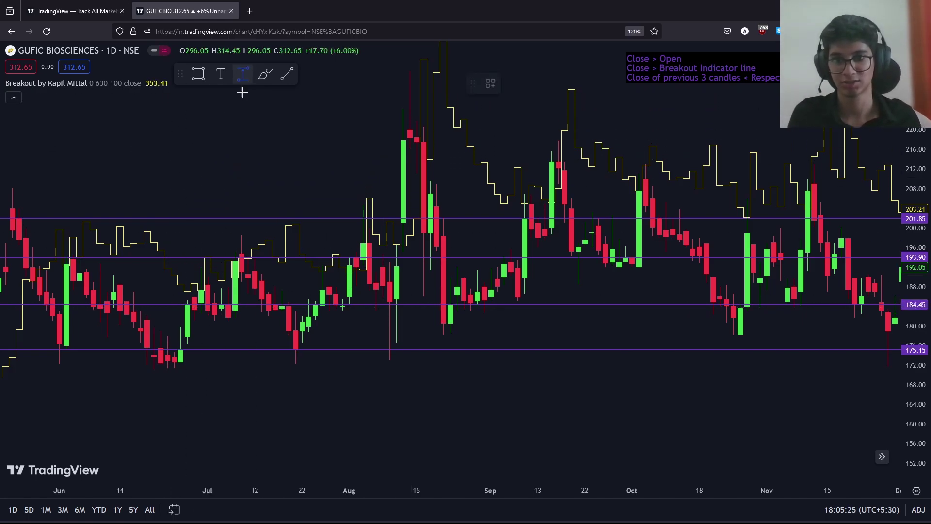
left_click(382, 305)
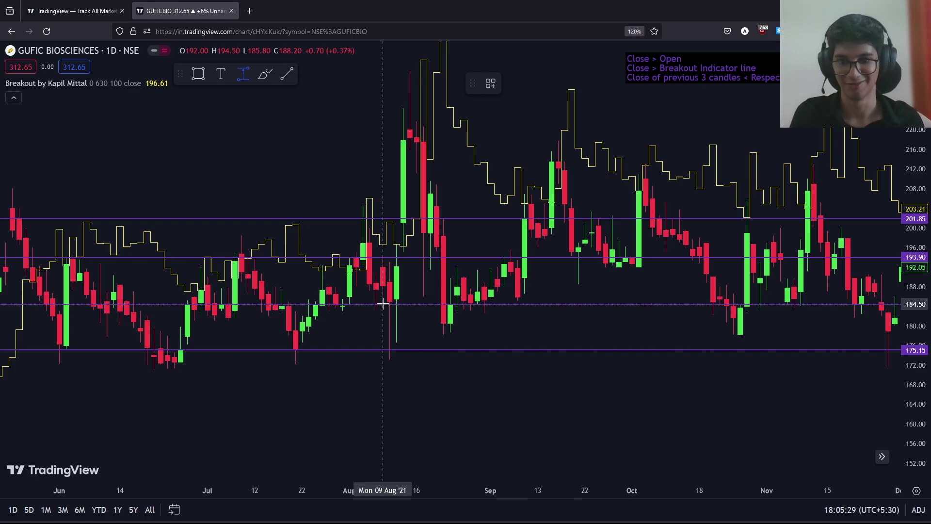
left_click(389, 257)
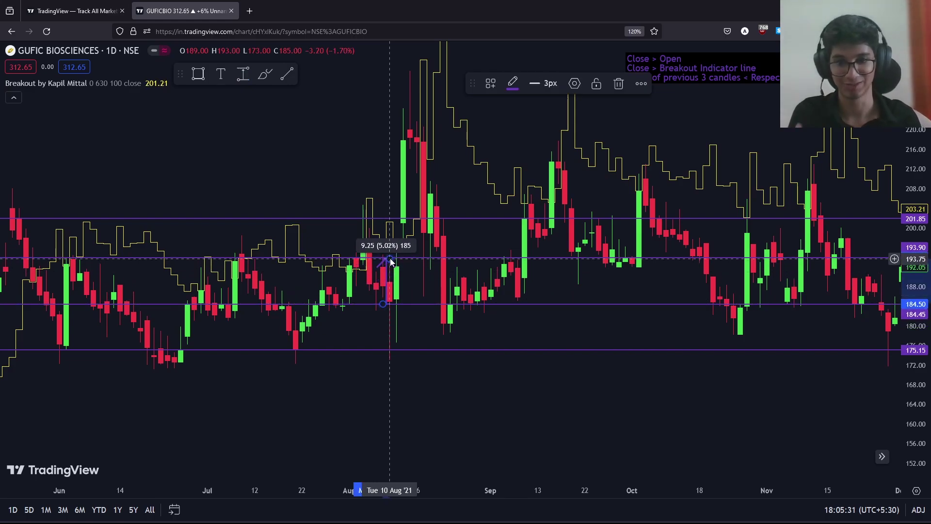
left_click(396, 270)
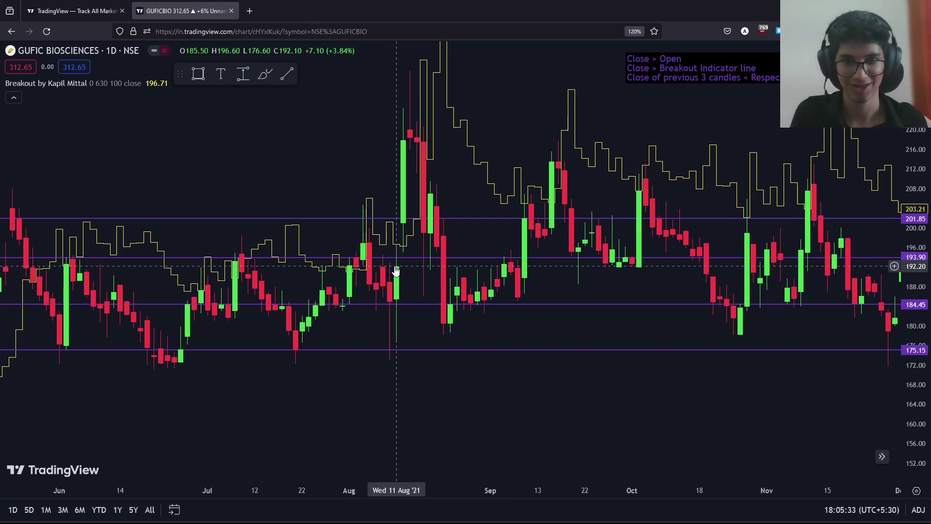